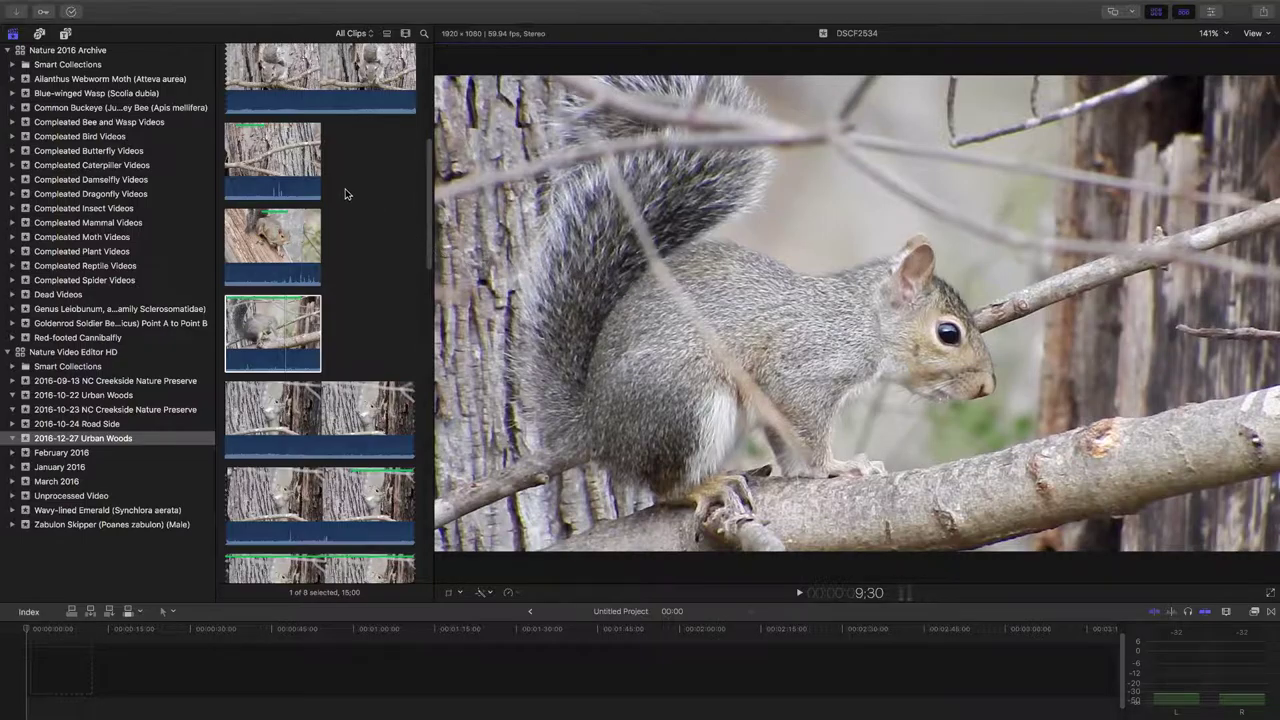
Hide the library sidebar so the Dec 27, 2016 clips appear as wide filmstrips.
scroll(345, 193, "up", 10)
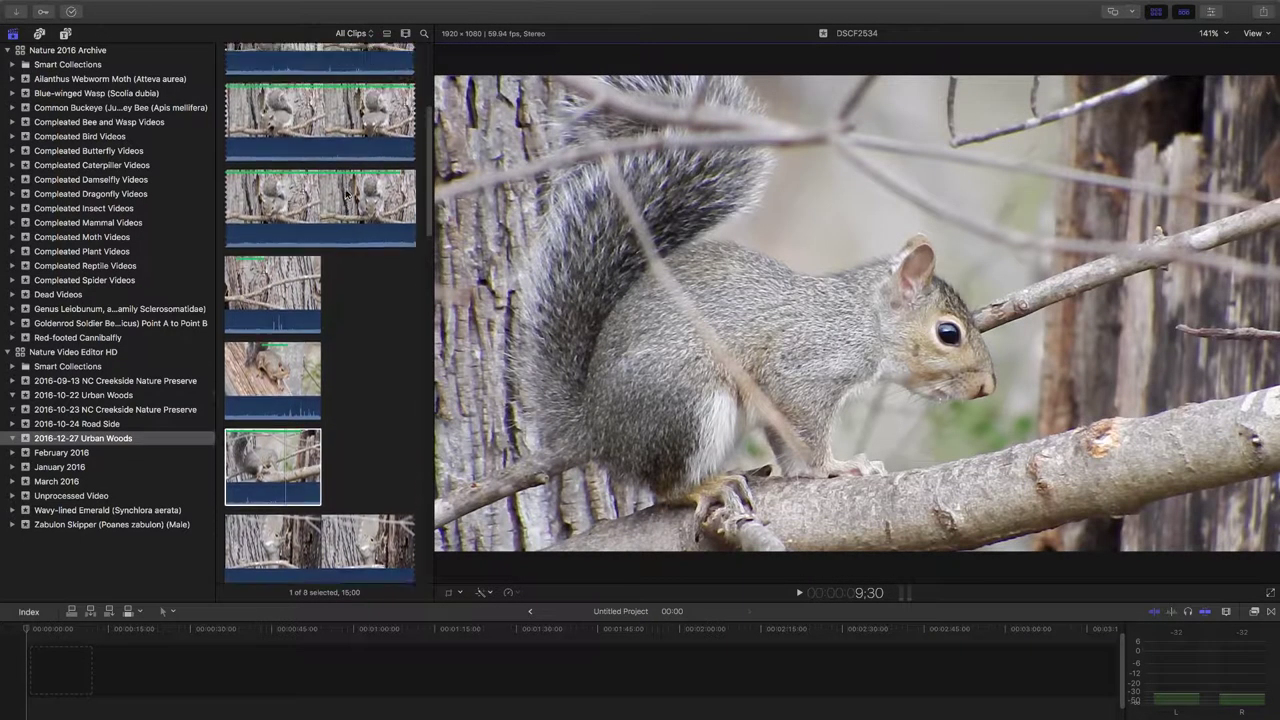
scroll(345, 193, "up", 3)
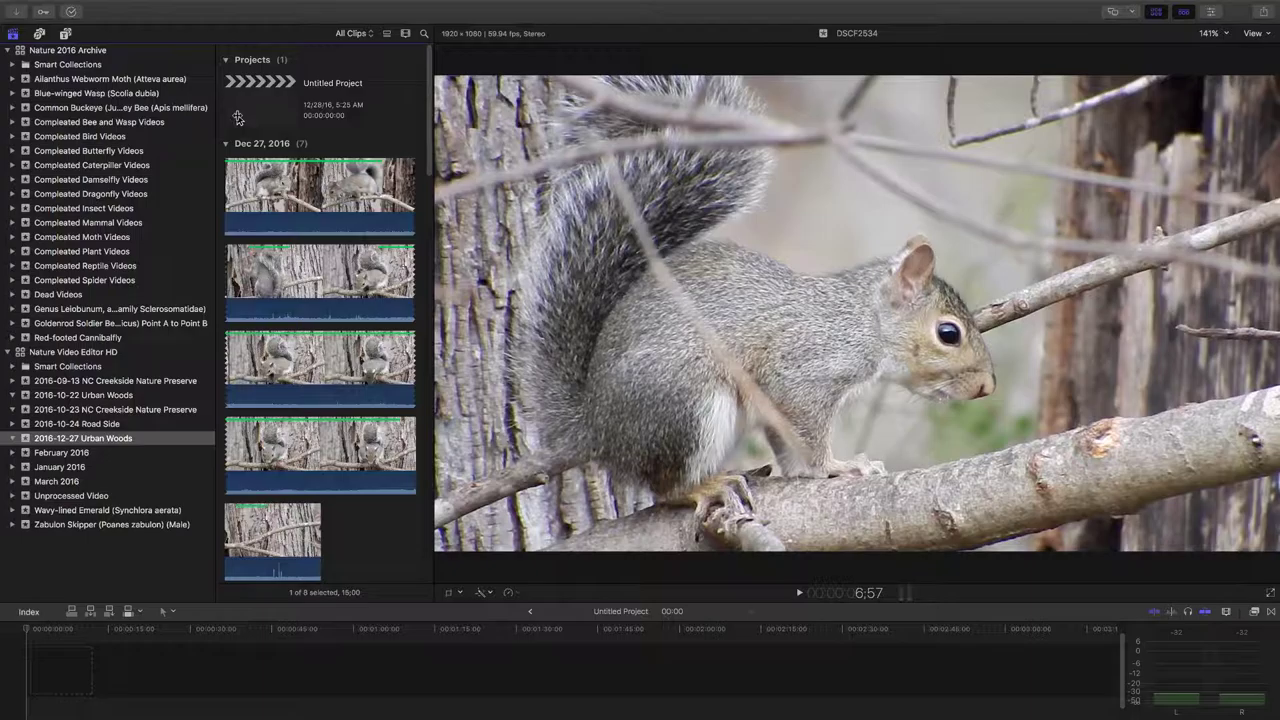
left_click(13, 35)
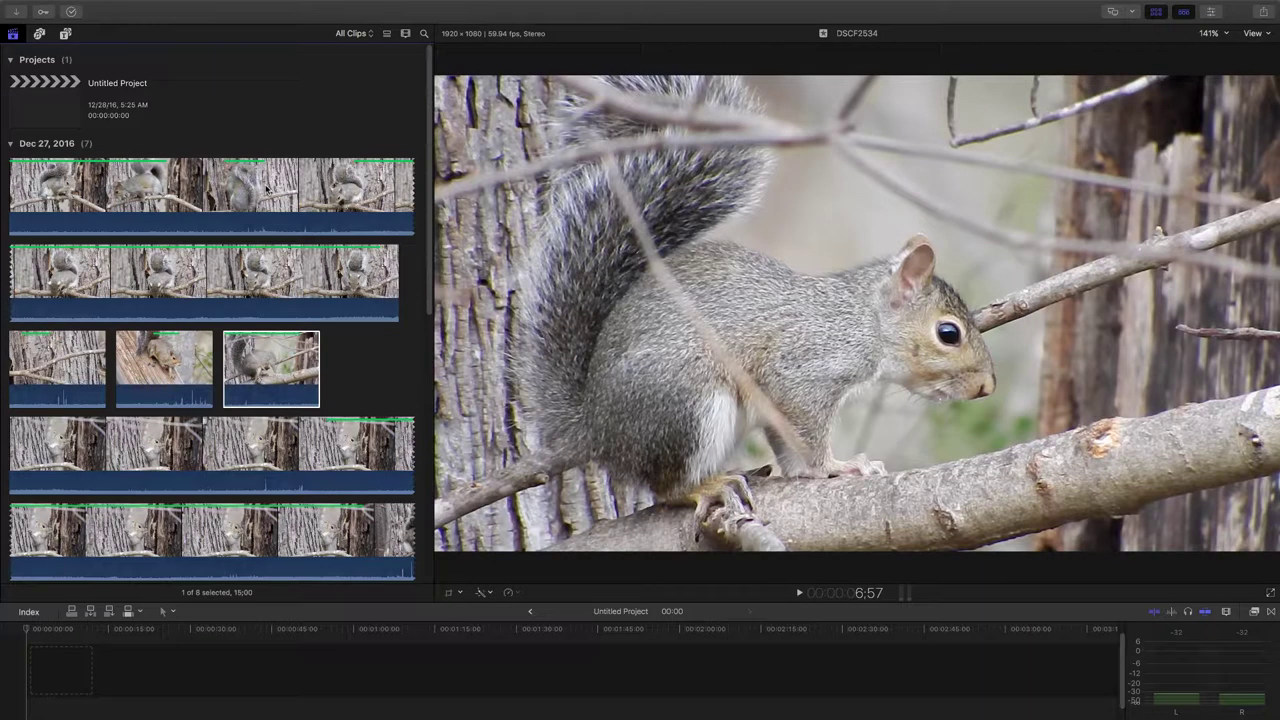
scroll(267, 190, "up", 1)
scroll(267, 190, "down", 1)
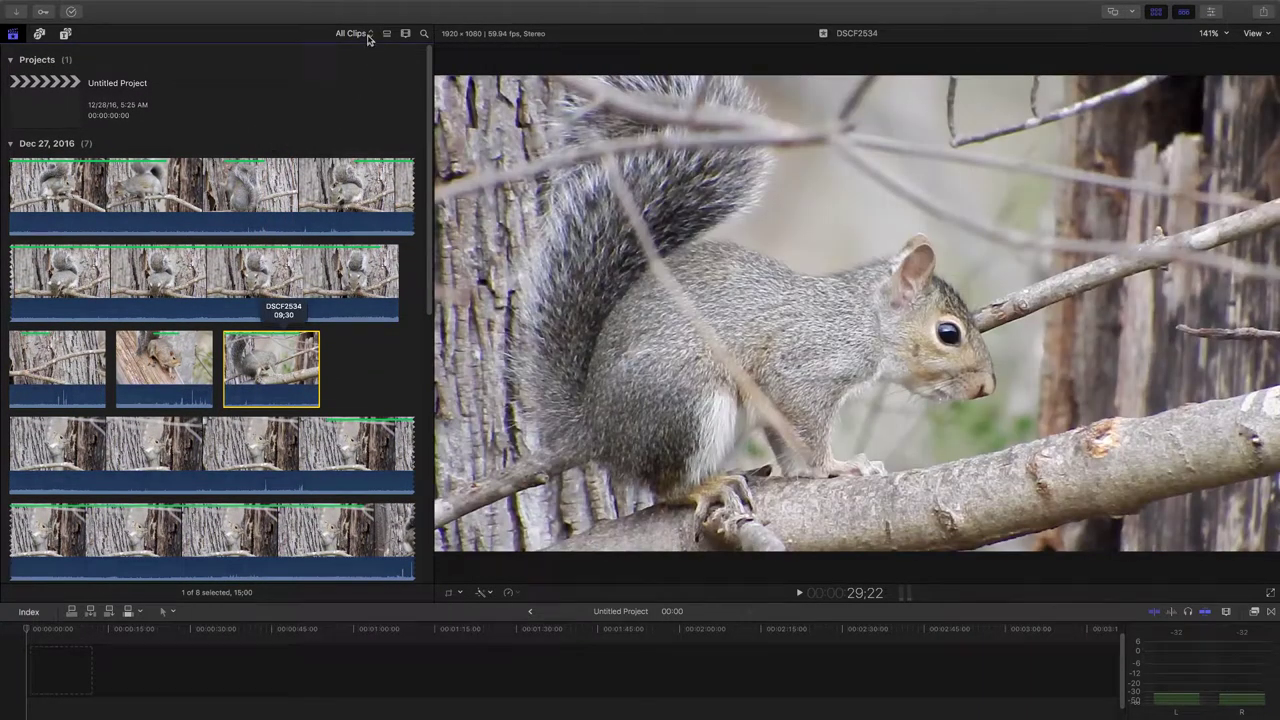
left_click(365, 35)
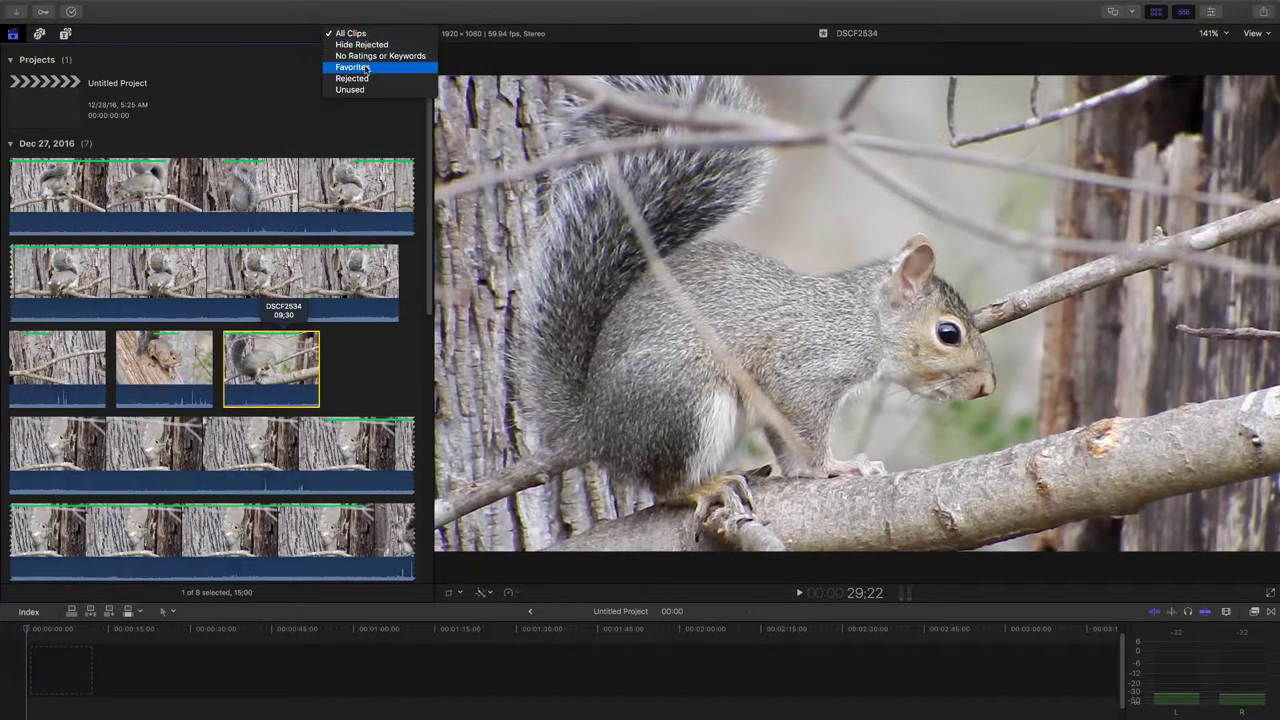
Filter the browser to Favorites and scroll through the remaining Dec 27, 2016 squirrel clips.
left_click(366, 67)
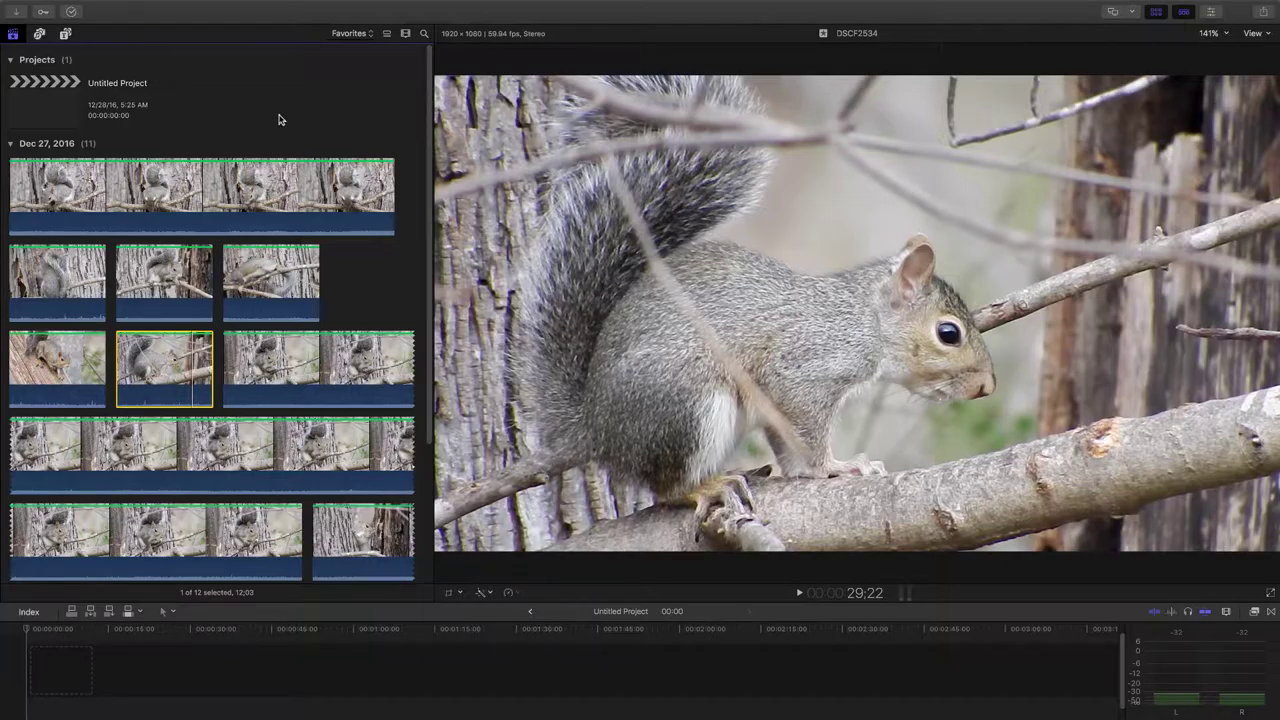
scroll(286, 226, "down", 2)
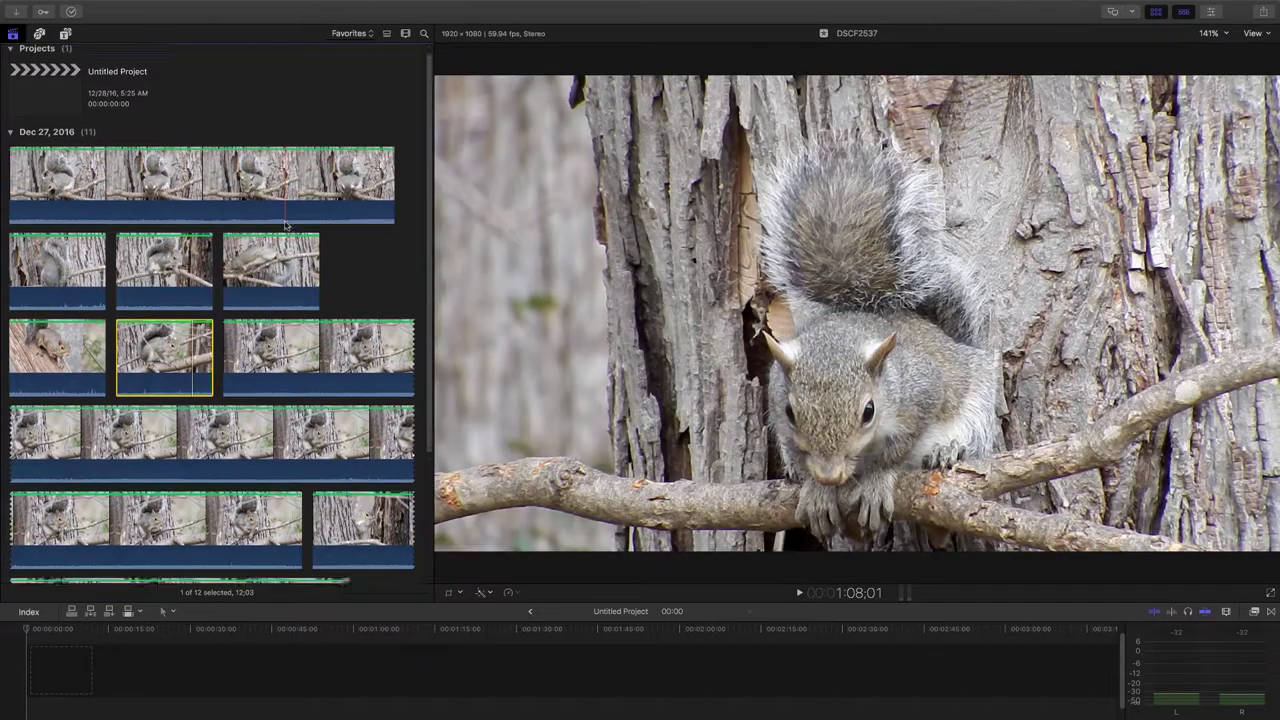
scroll(286, 226, "down", 5)
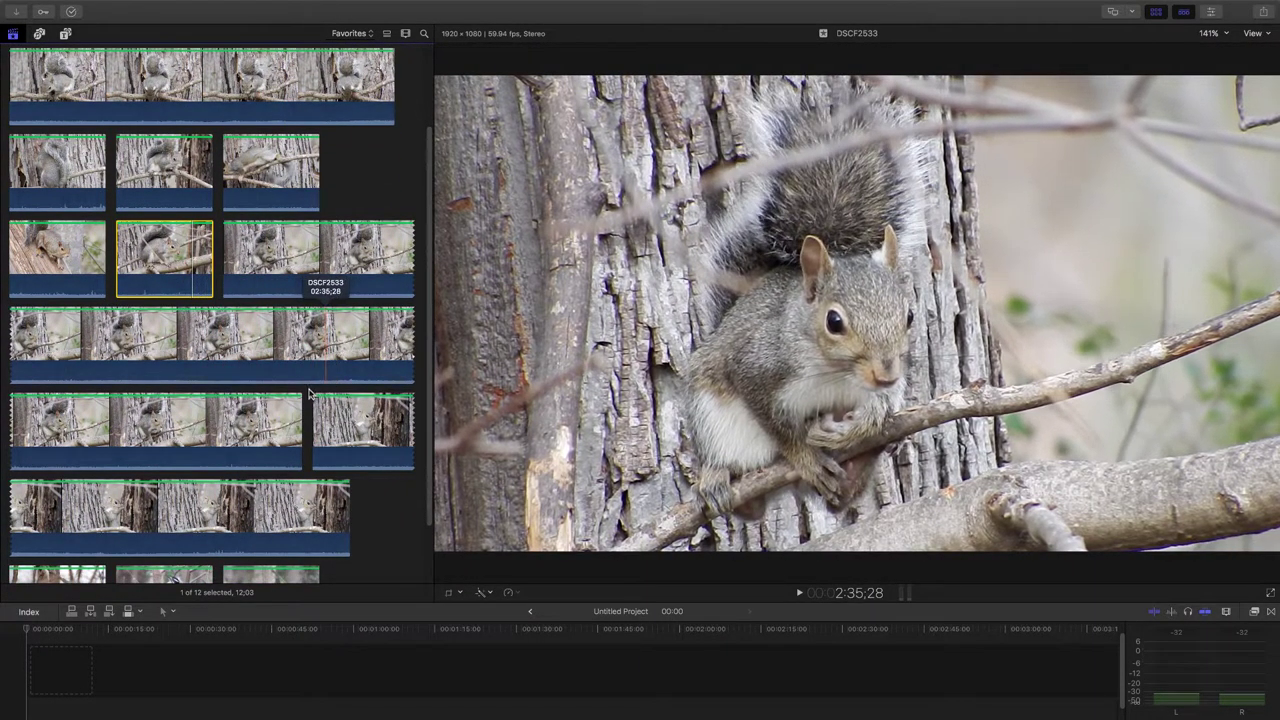
scroll(353, 415, "down", 1)
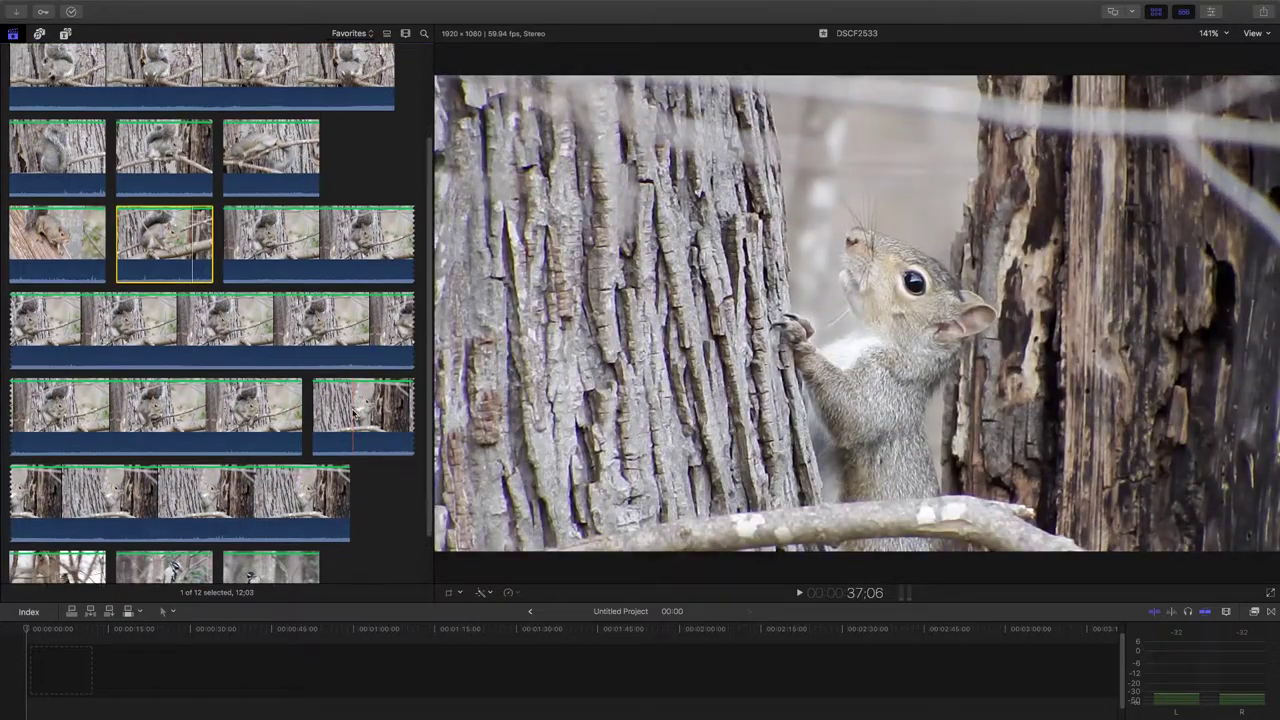
scroll(353, 415, "down", 3)
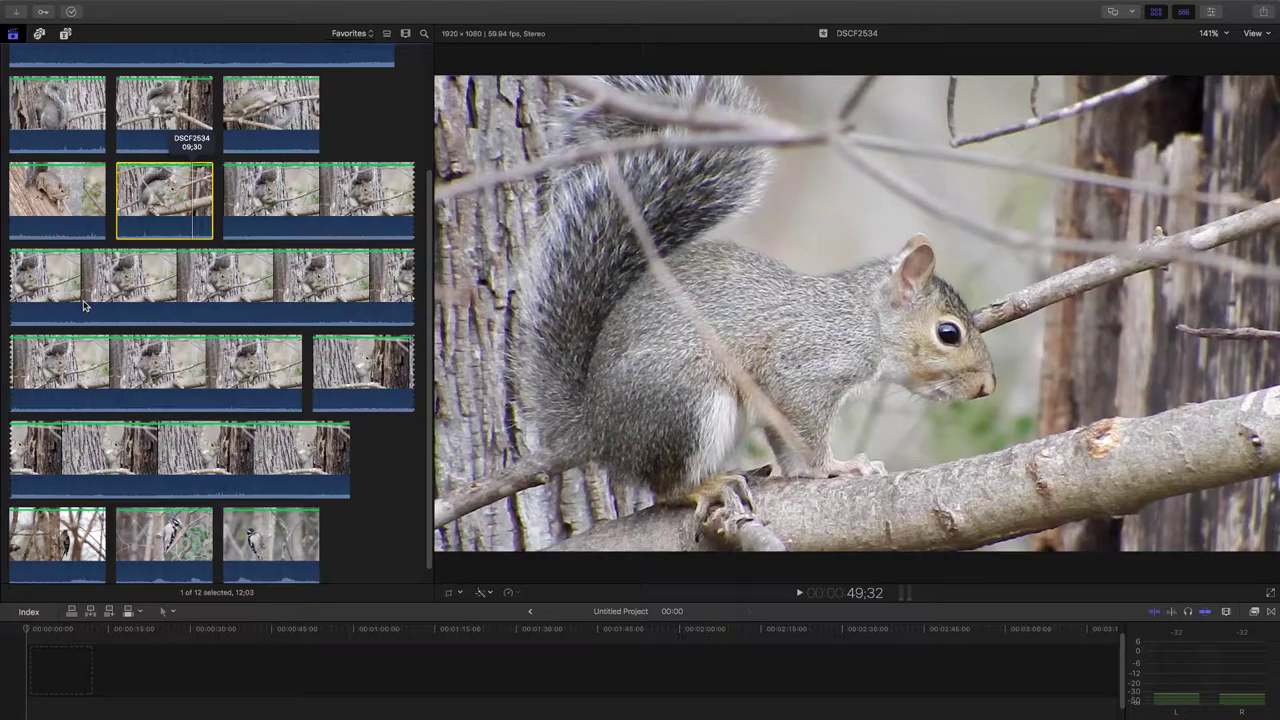
scroll(84, 306, "up", 9)
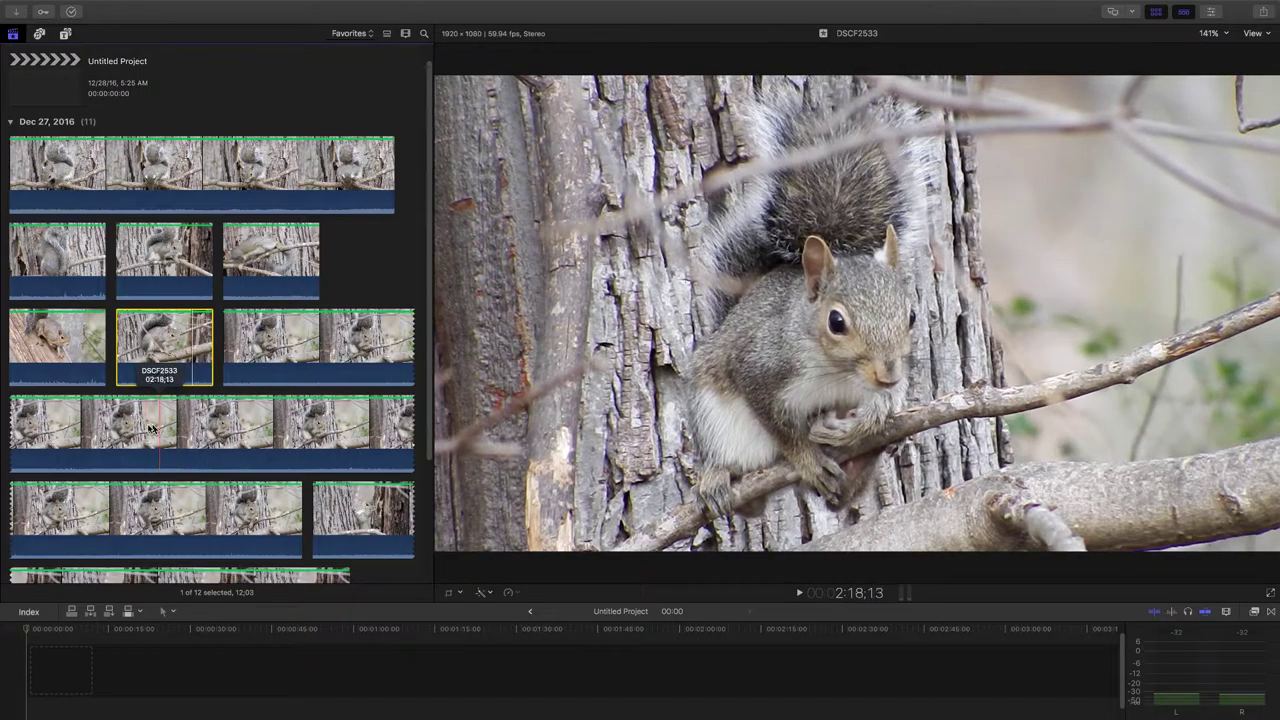
scroll(150, 430, "down", 4)
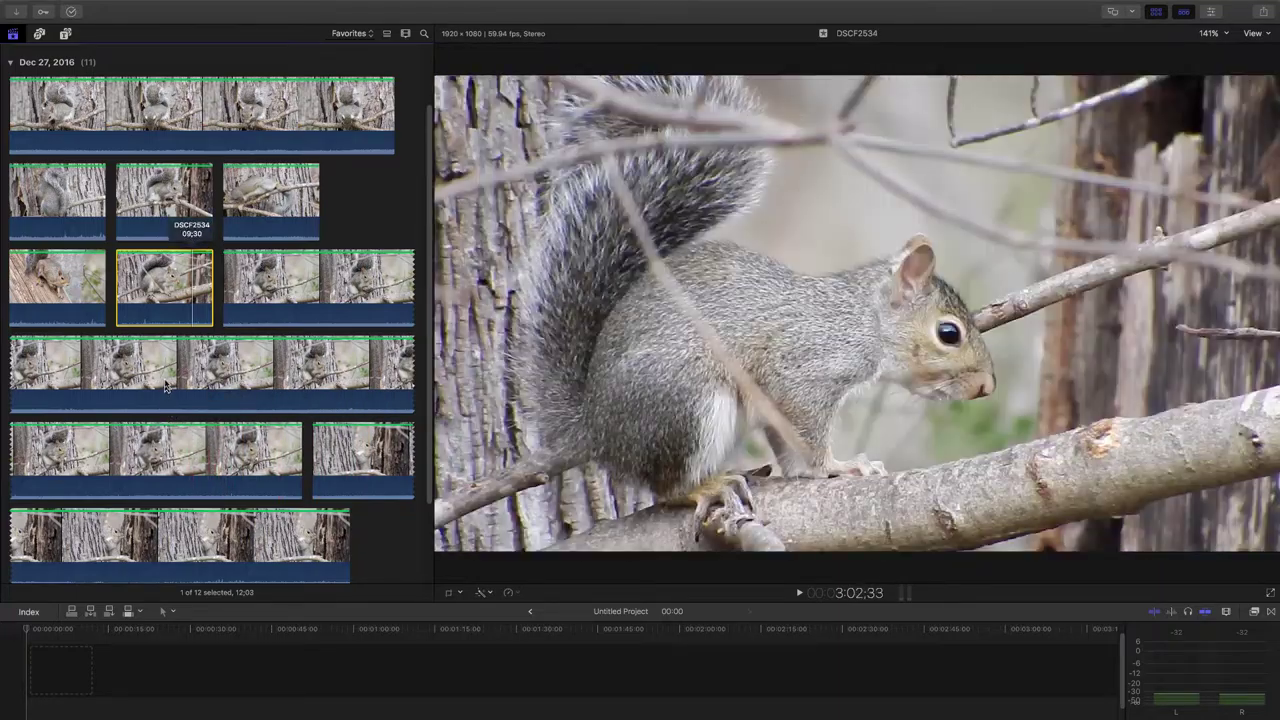
scroll(157, 370, "up", 3)
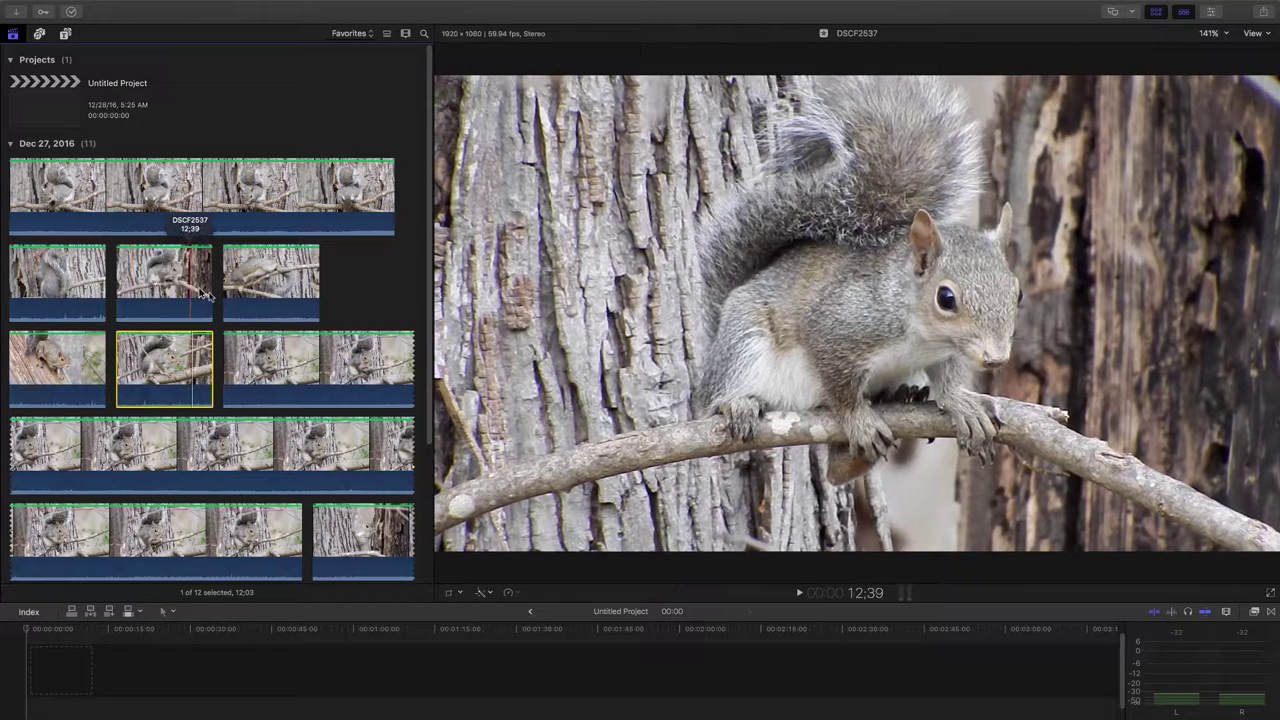
scroll(275, 400, "down", 4)
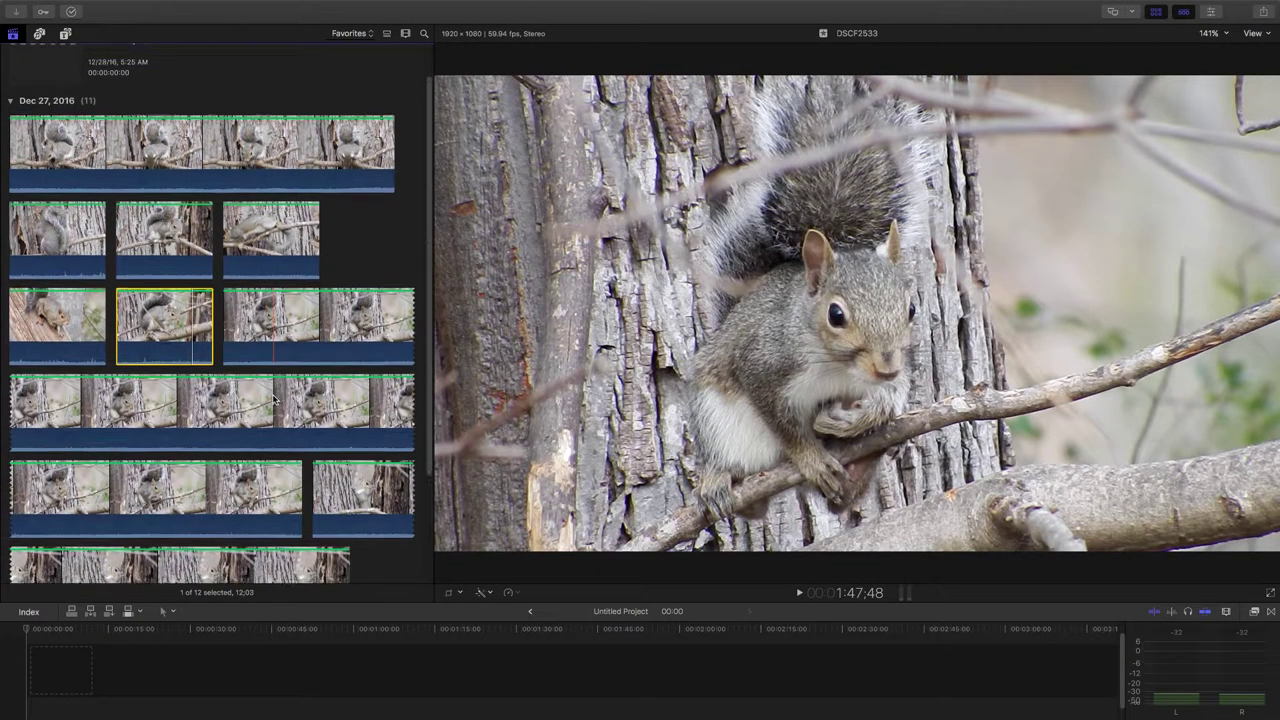
scroll(250, 403, "down", 3)
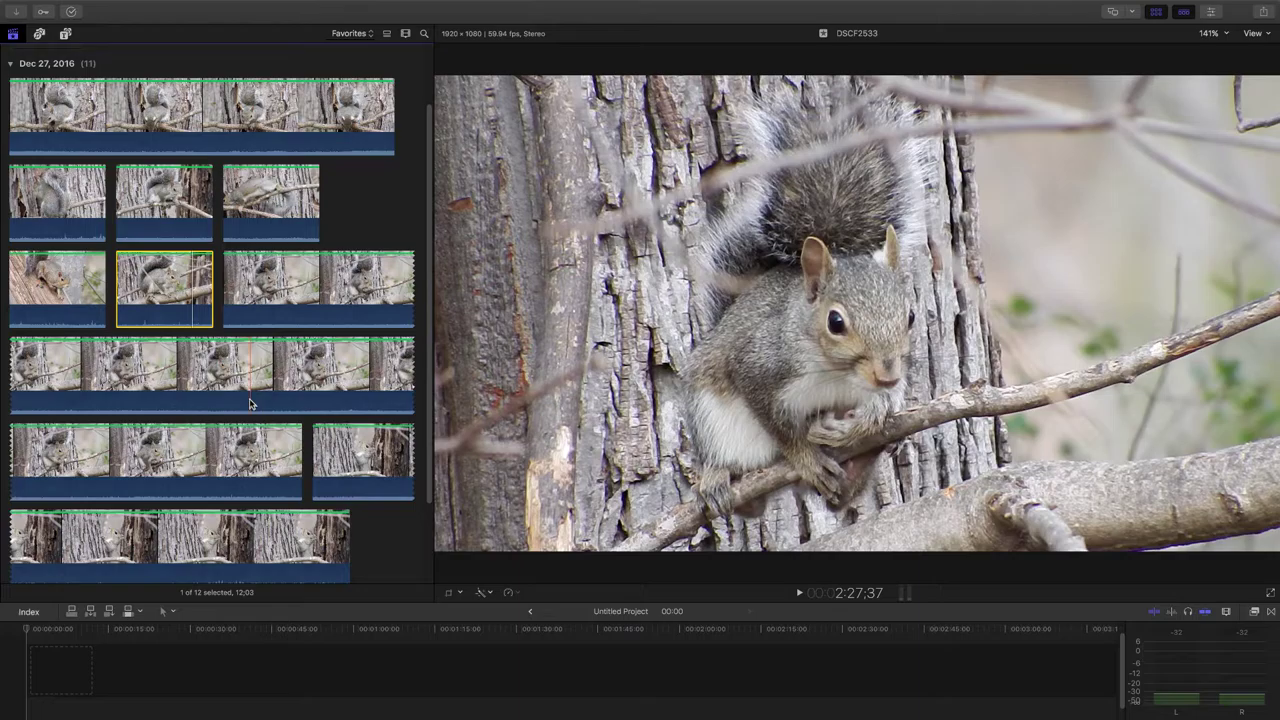
scroll(250, 403, "down", 2)
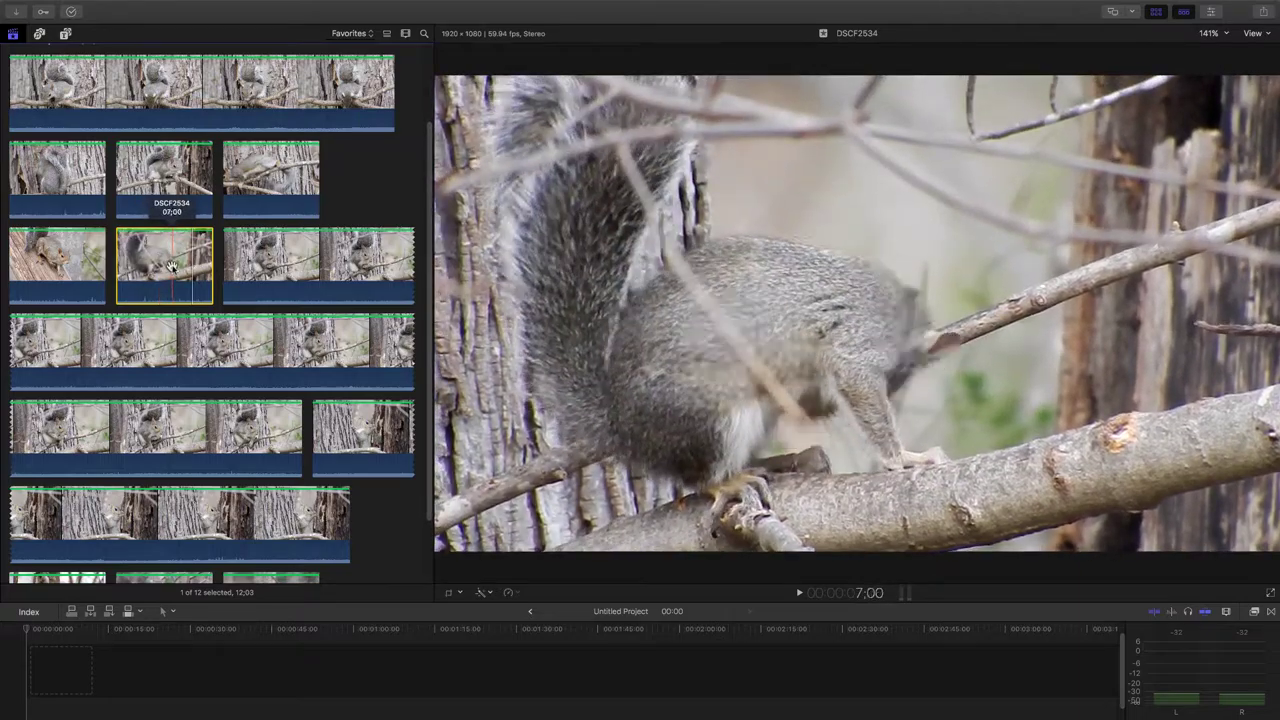
Play the DSCF2534 squirrel clip several times to preview its motion near the end.
key("space")
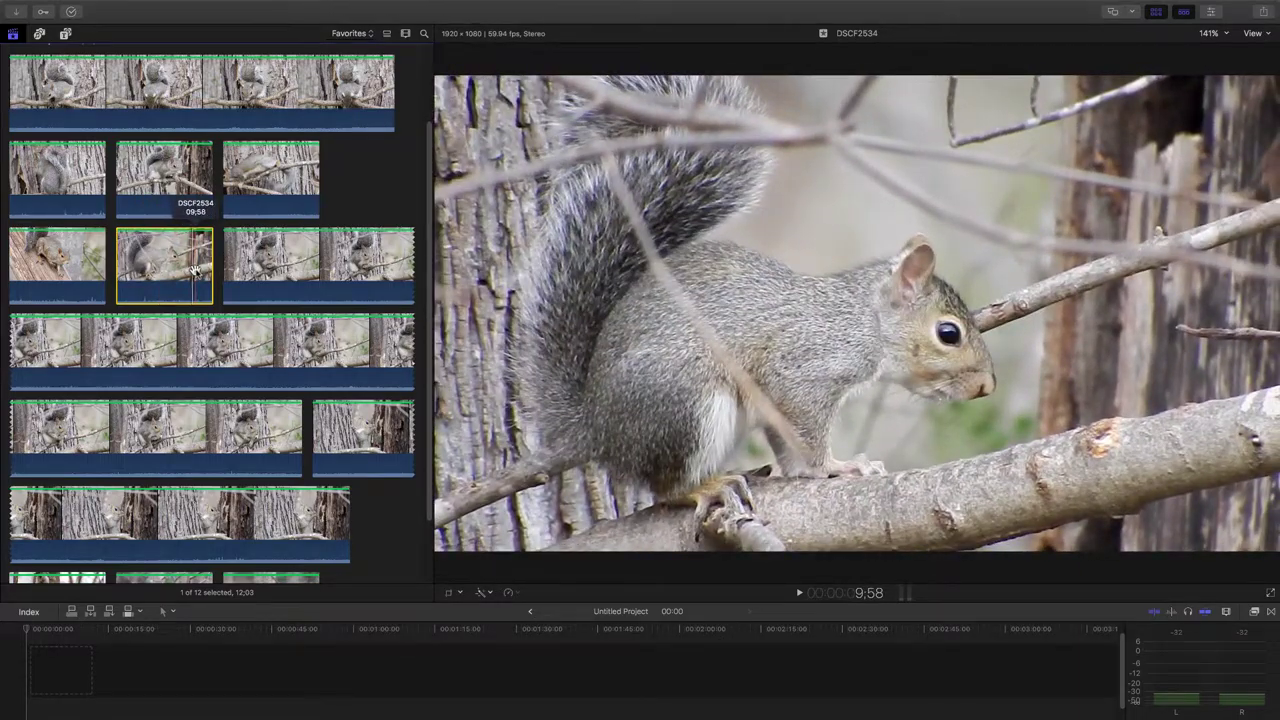
key("space")
key("space")
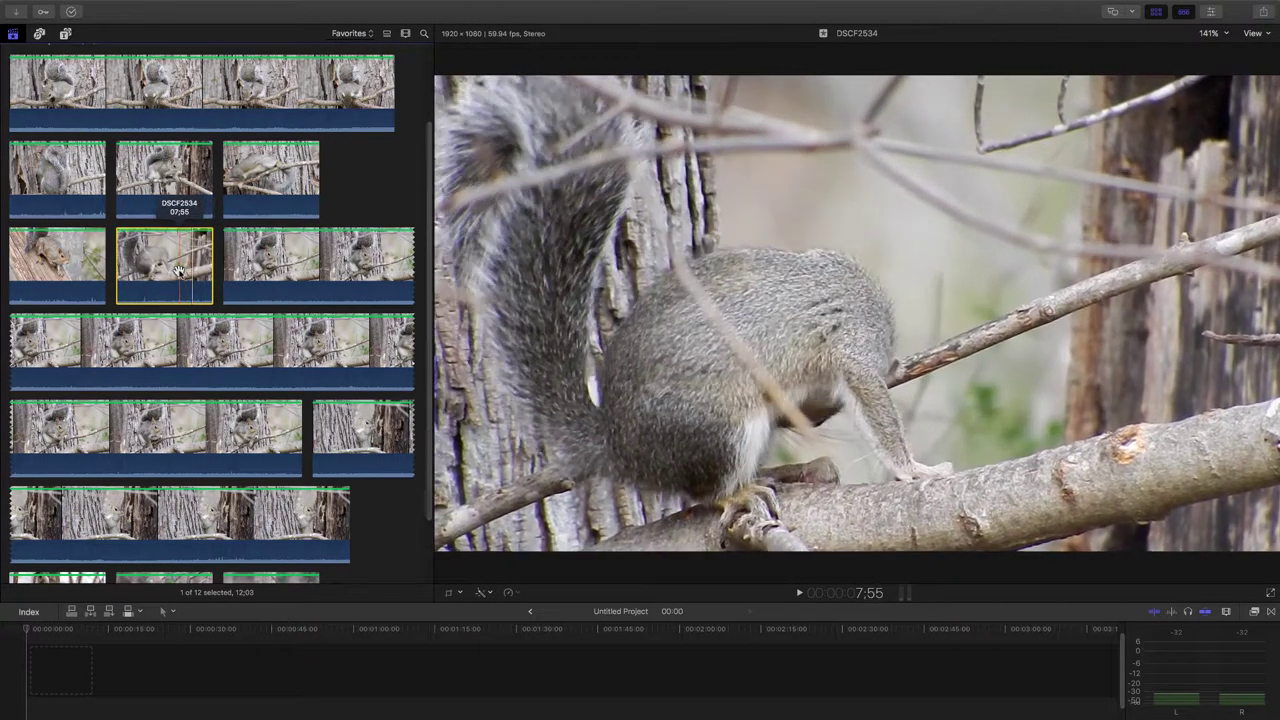
key("space")
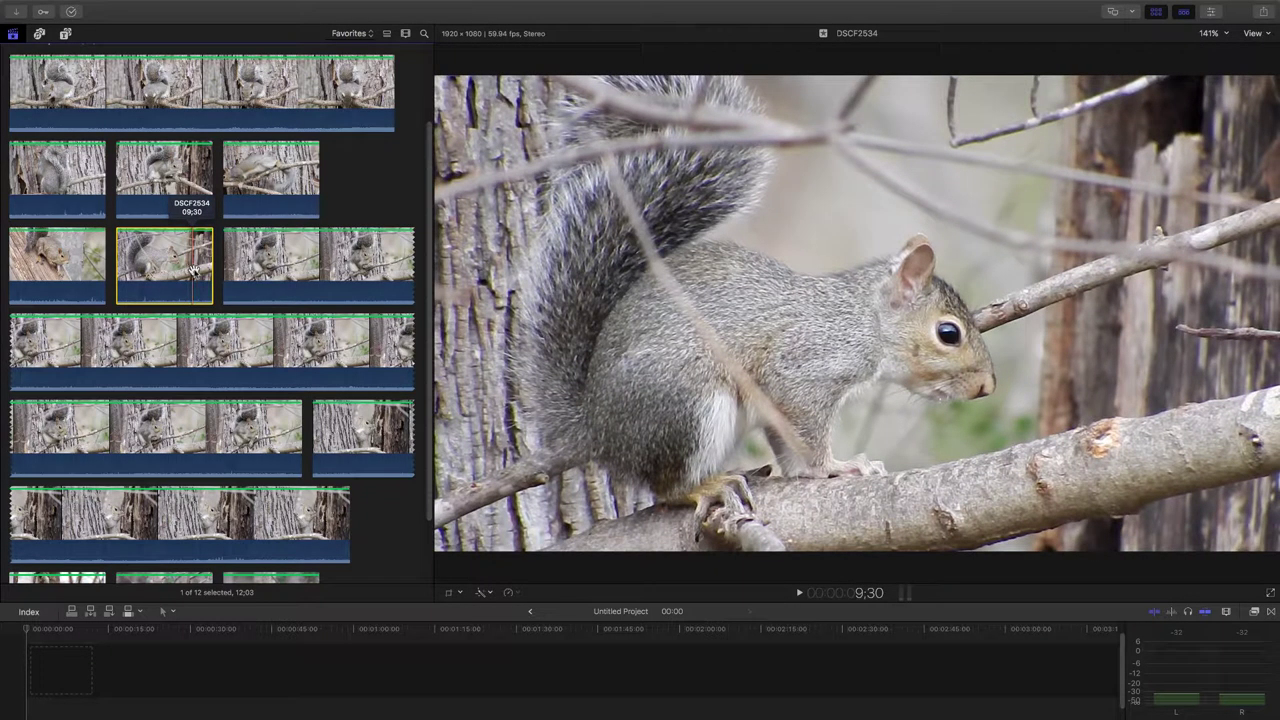
key("space")
key("space")
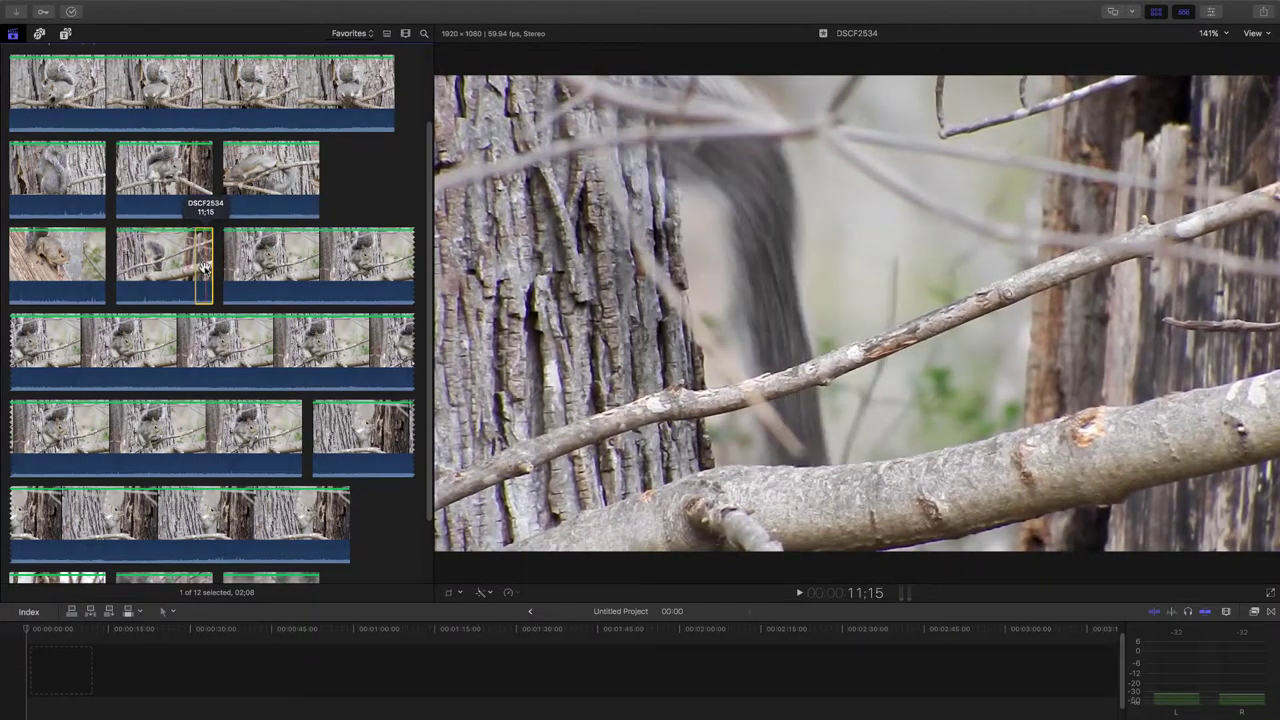
scroll(203, 268, "up", 1)
scroll(203, 268, "up", 5)
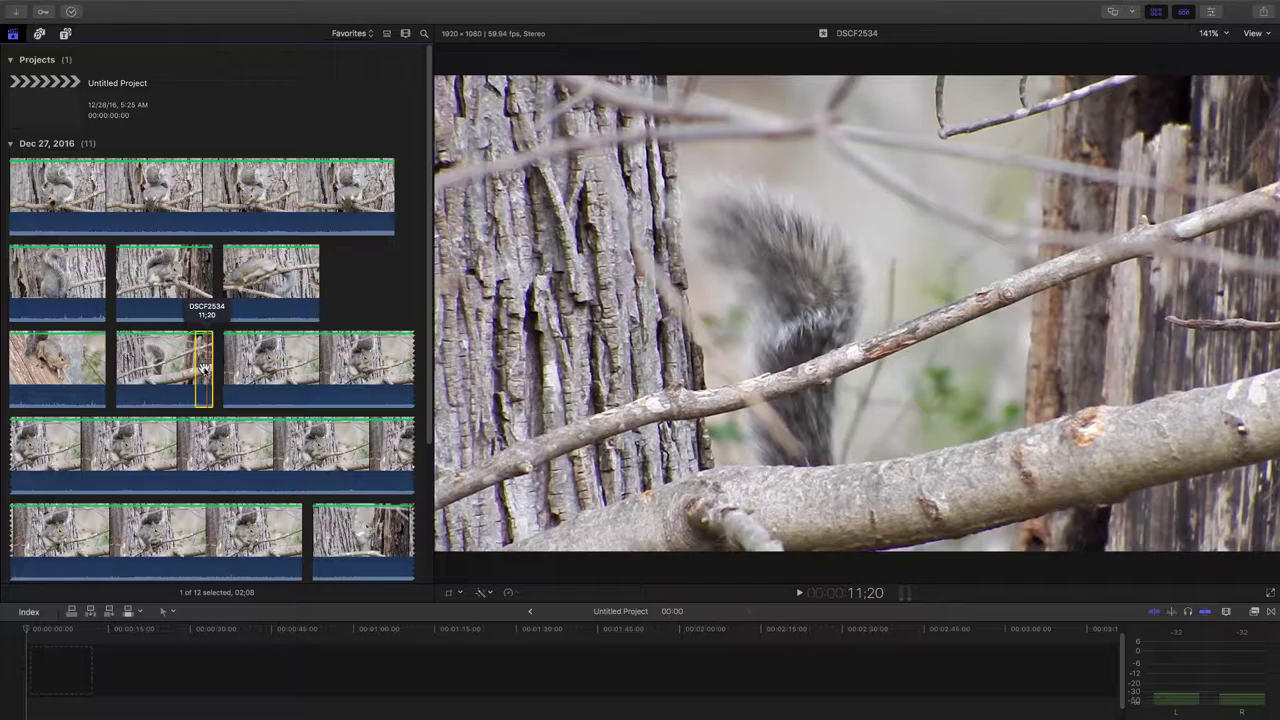
left_click_drag(203, 368, 70, 678)
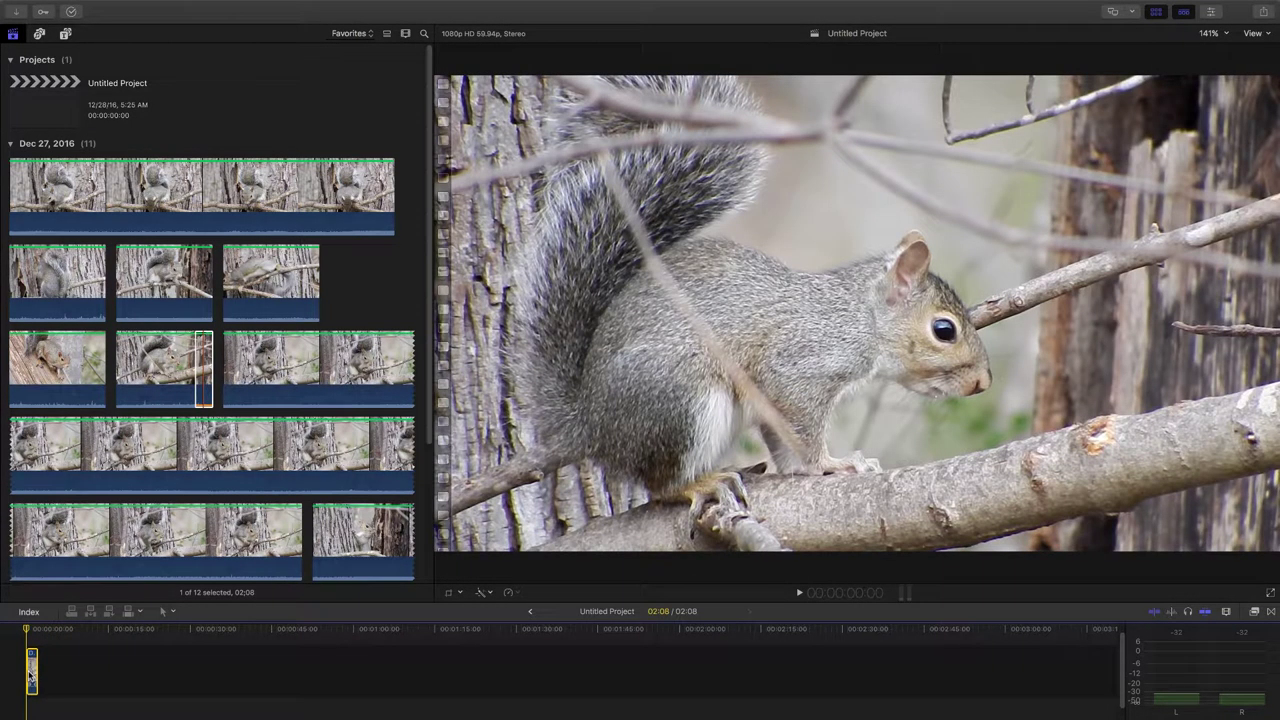
key("shift+z")
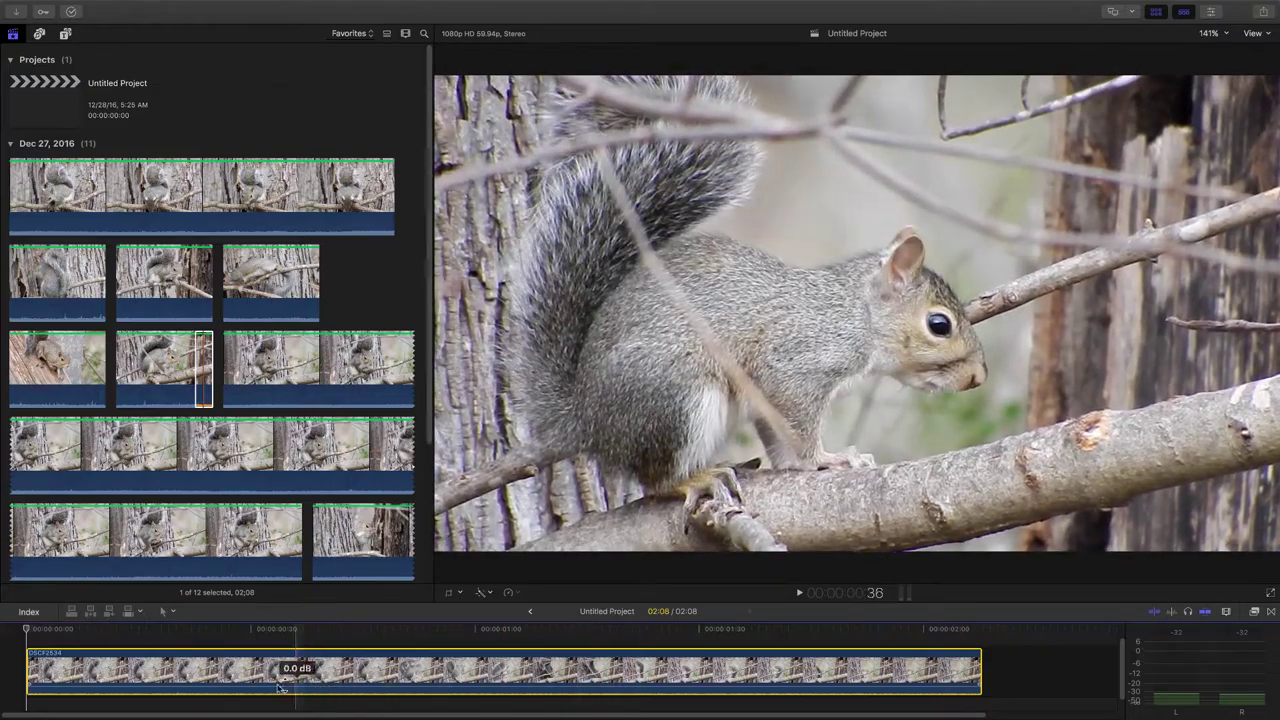
key("space")
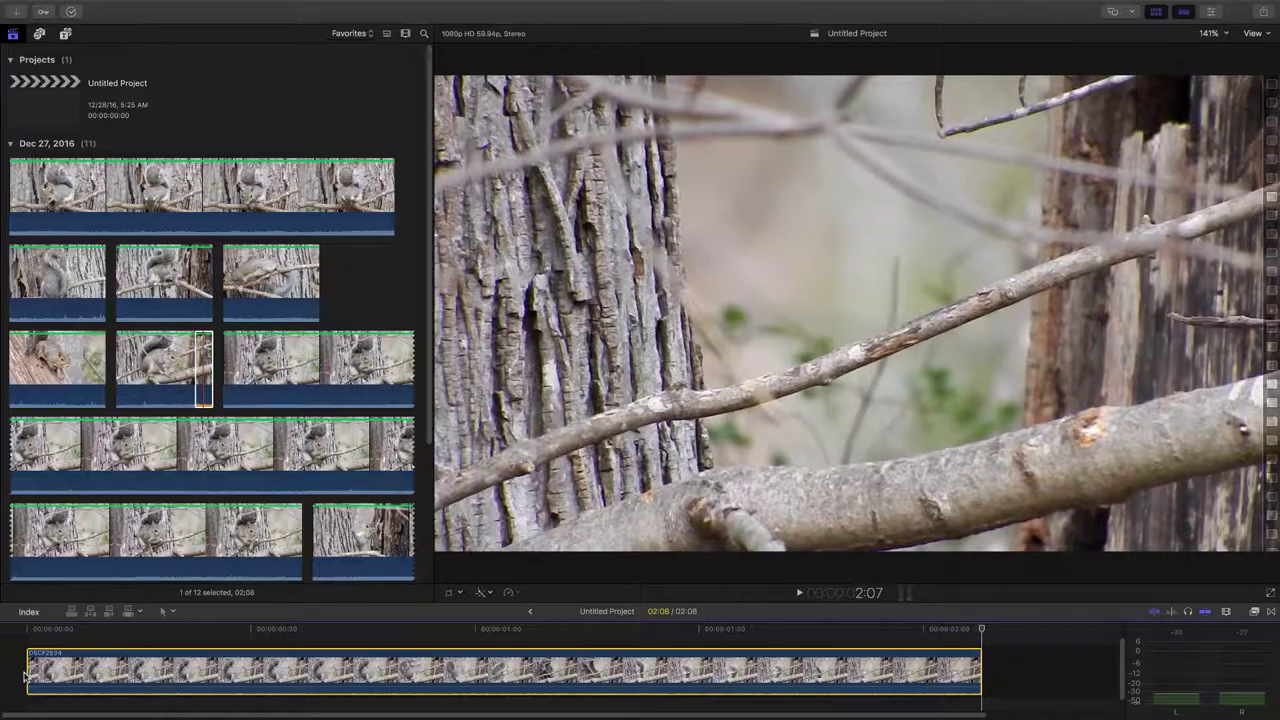
key("F4")
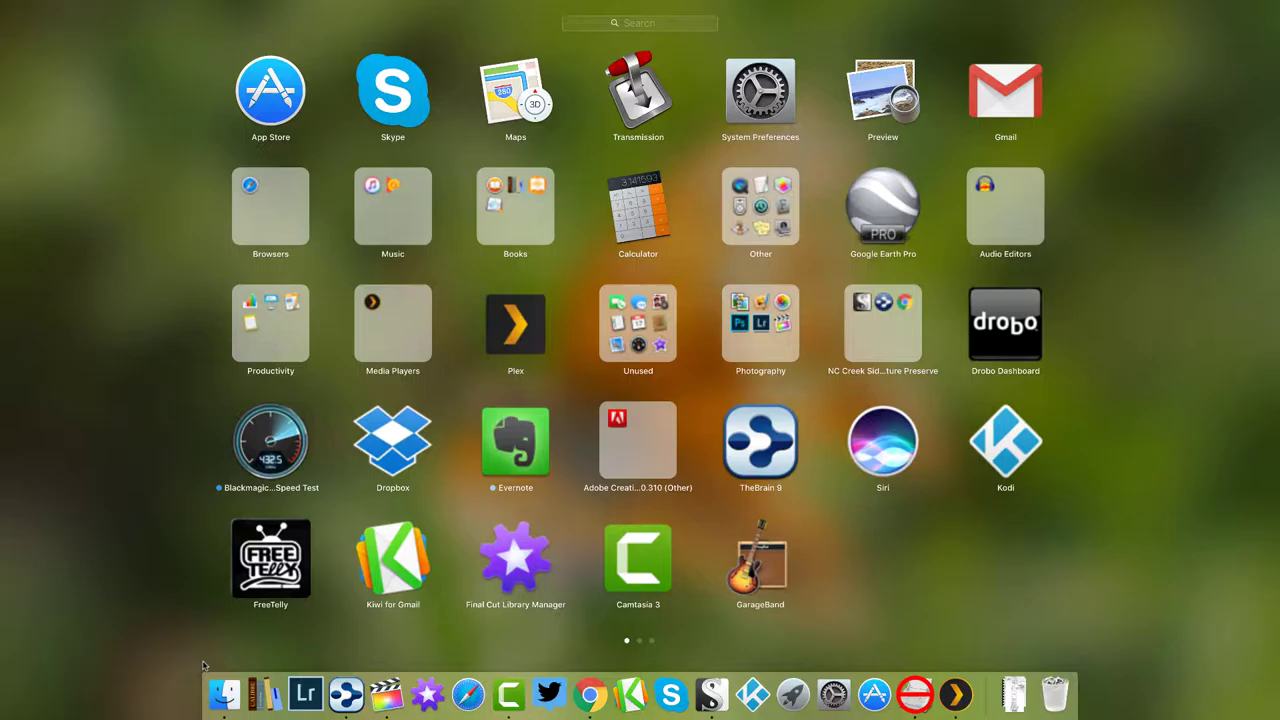
left_click(172, 607)
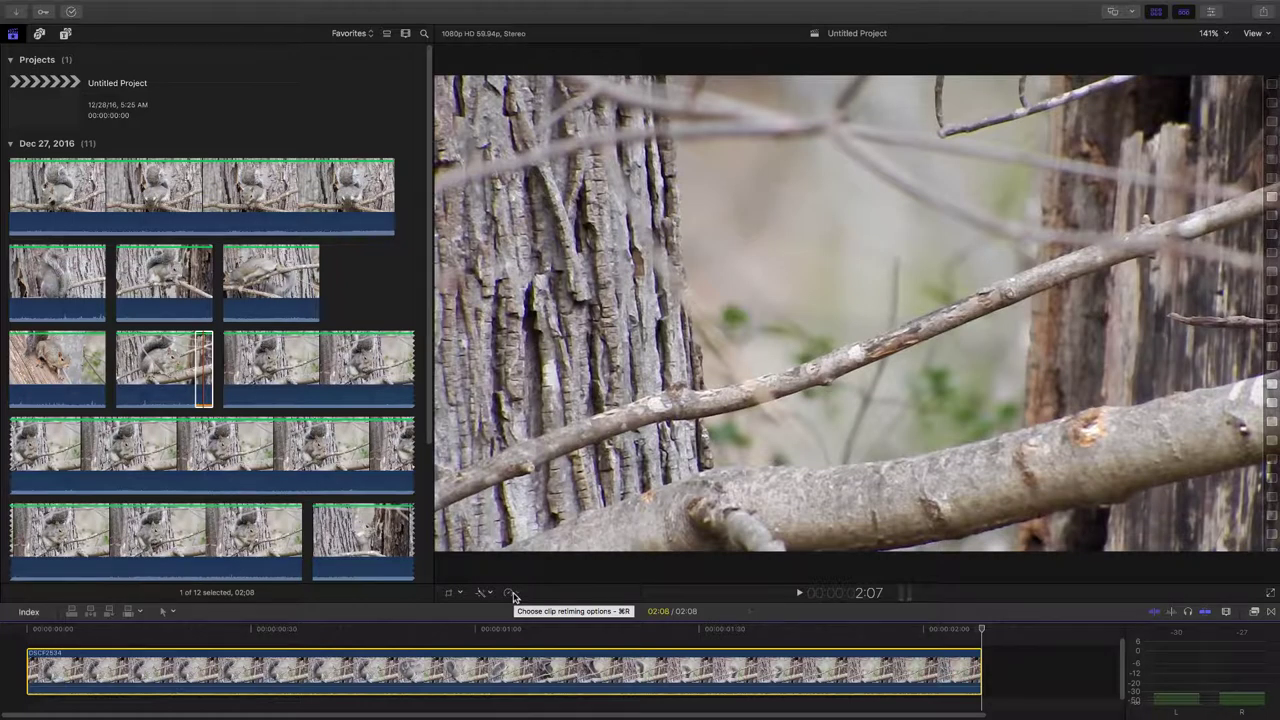
left_click(511, 594)
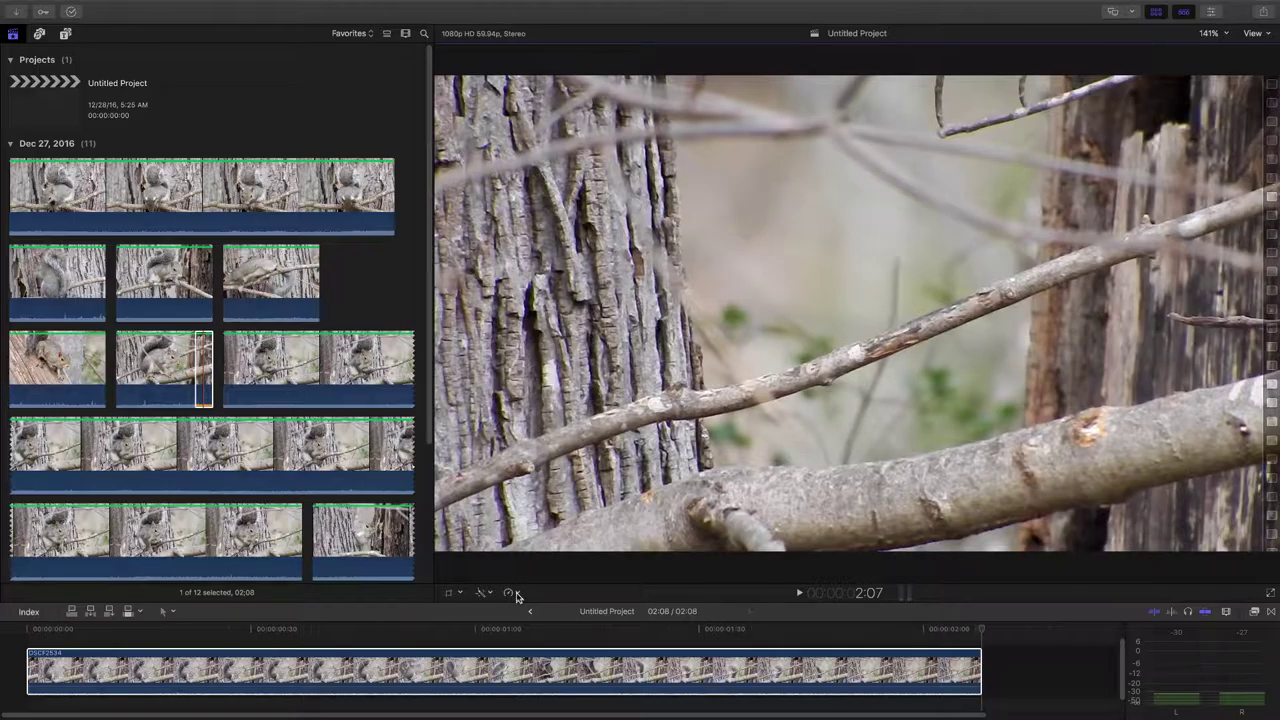
Retime the DSCF2534 clip to a custom 30:00 duration, slowing it to 7%.
left_click(510, 594)
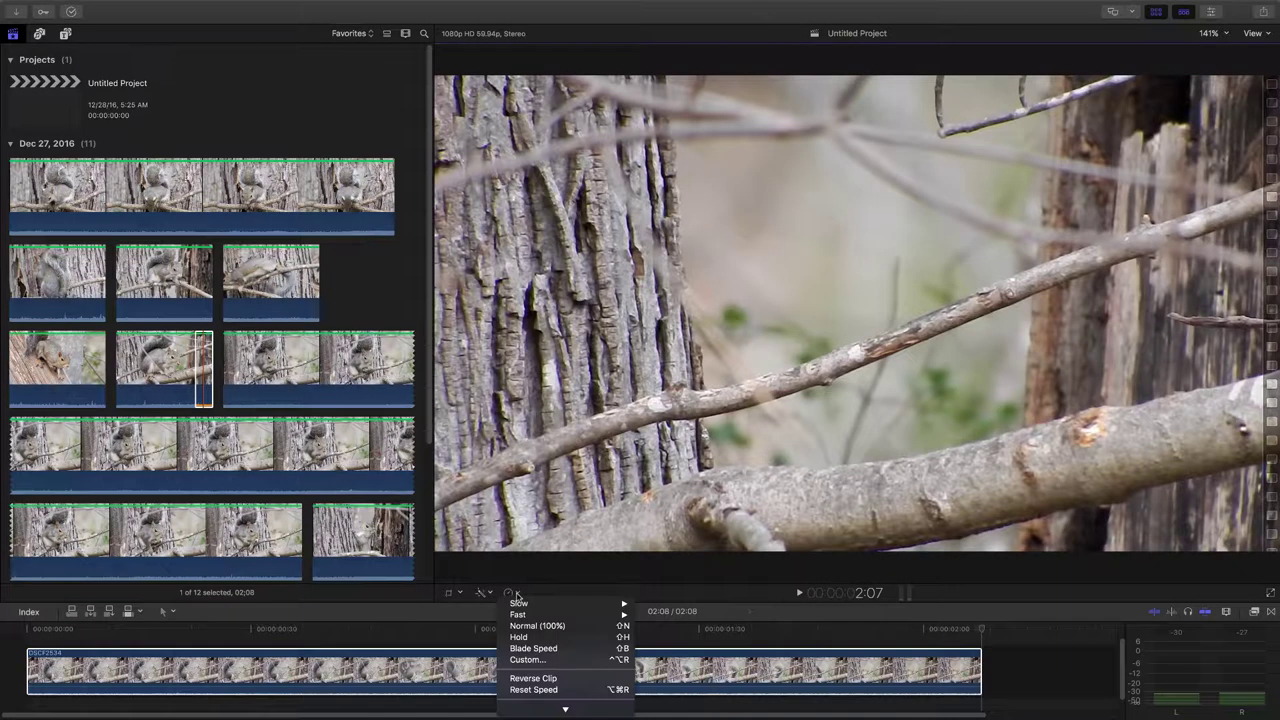
left_click(530, 660)
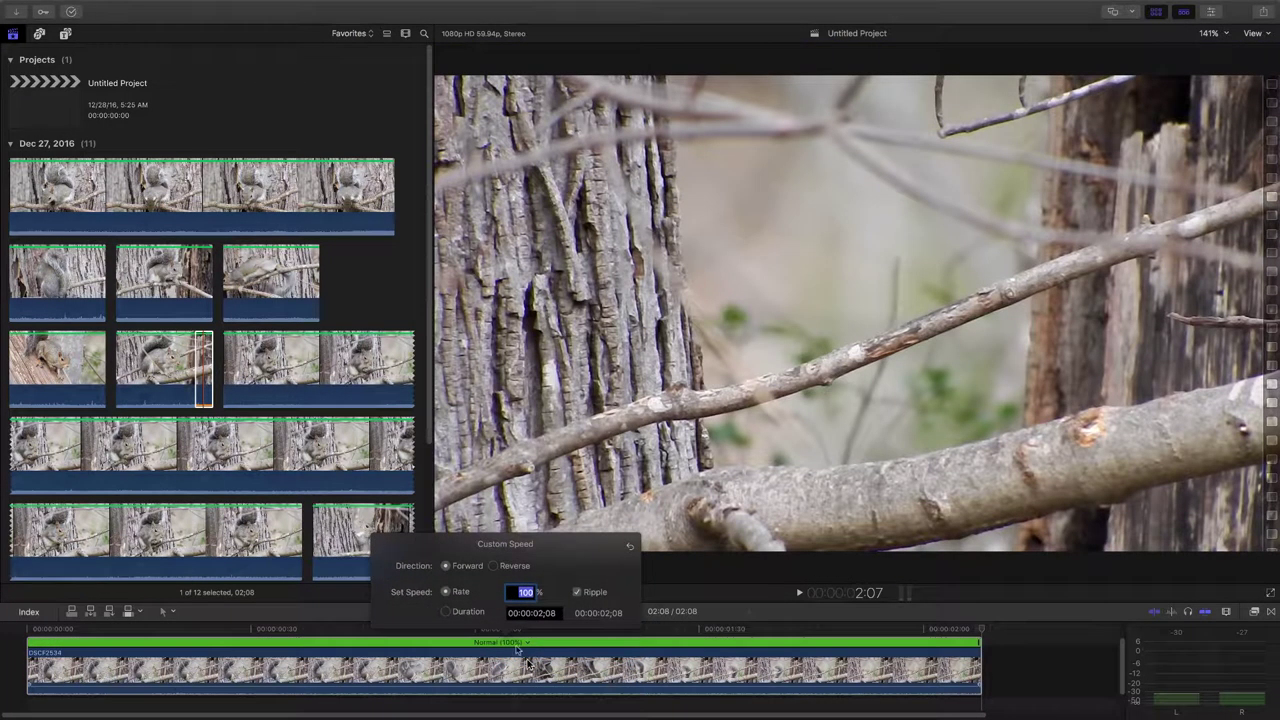
left_click(446, 612)
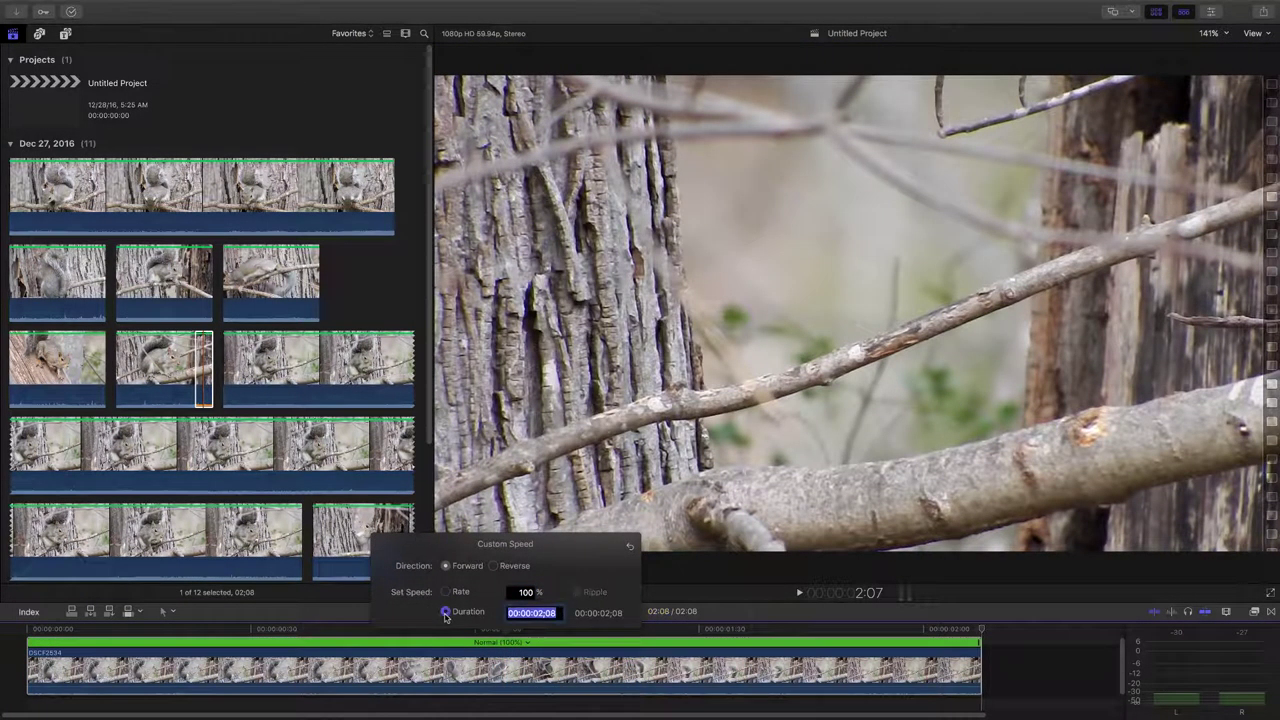
left_click(557, 613)
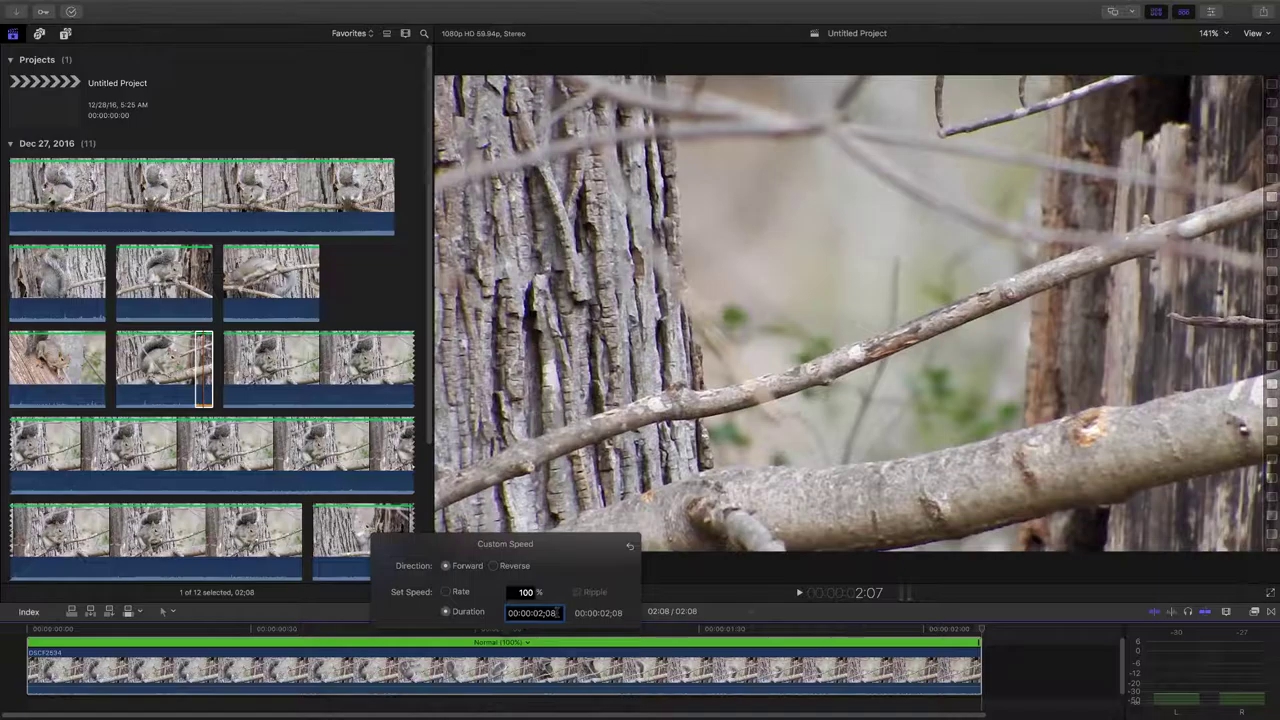
key("BackSpace")
key("BackSpace")
key("BackSpace")
key("BackSpace")
key("BackSpace")
type("30:00")
key("Return")
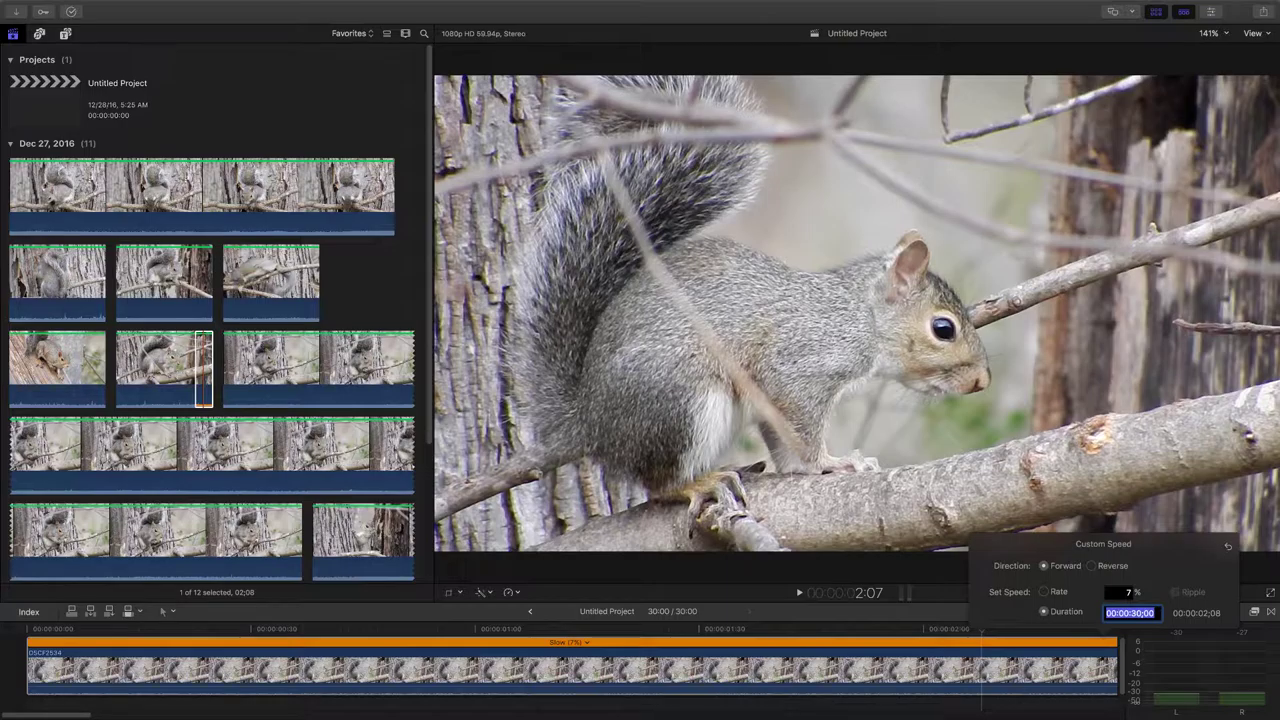
Zoom the timeline to fit the 30-second clip and play it from the start.
left_click(548, 634)
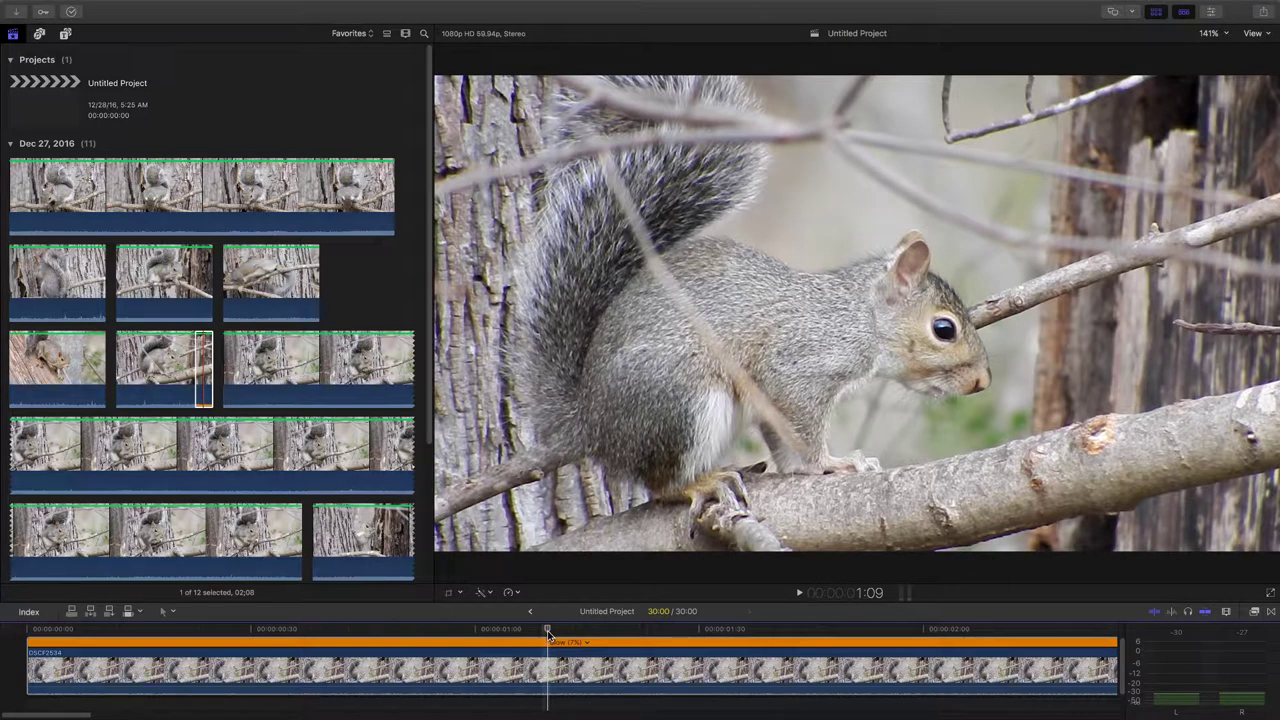
key("shift+z")
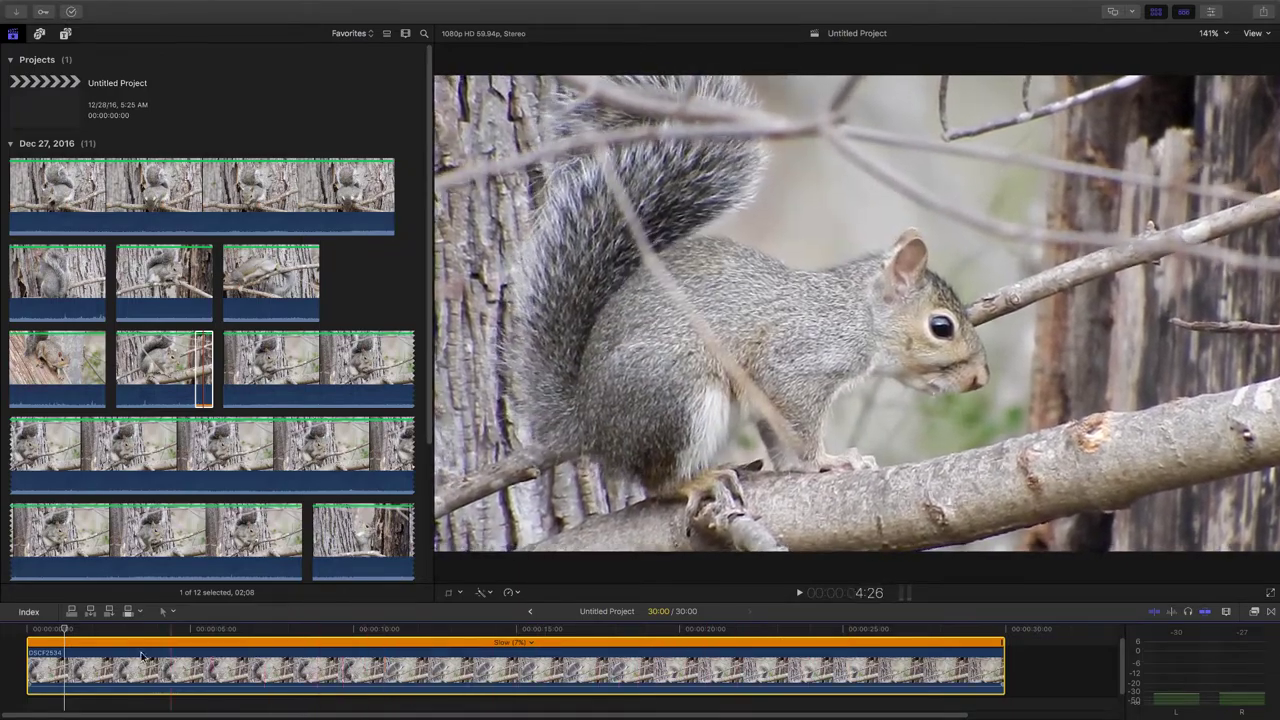
left_click(28, 630)
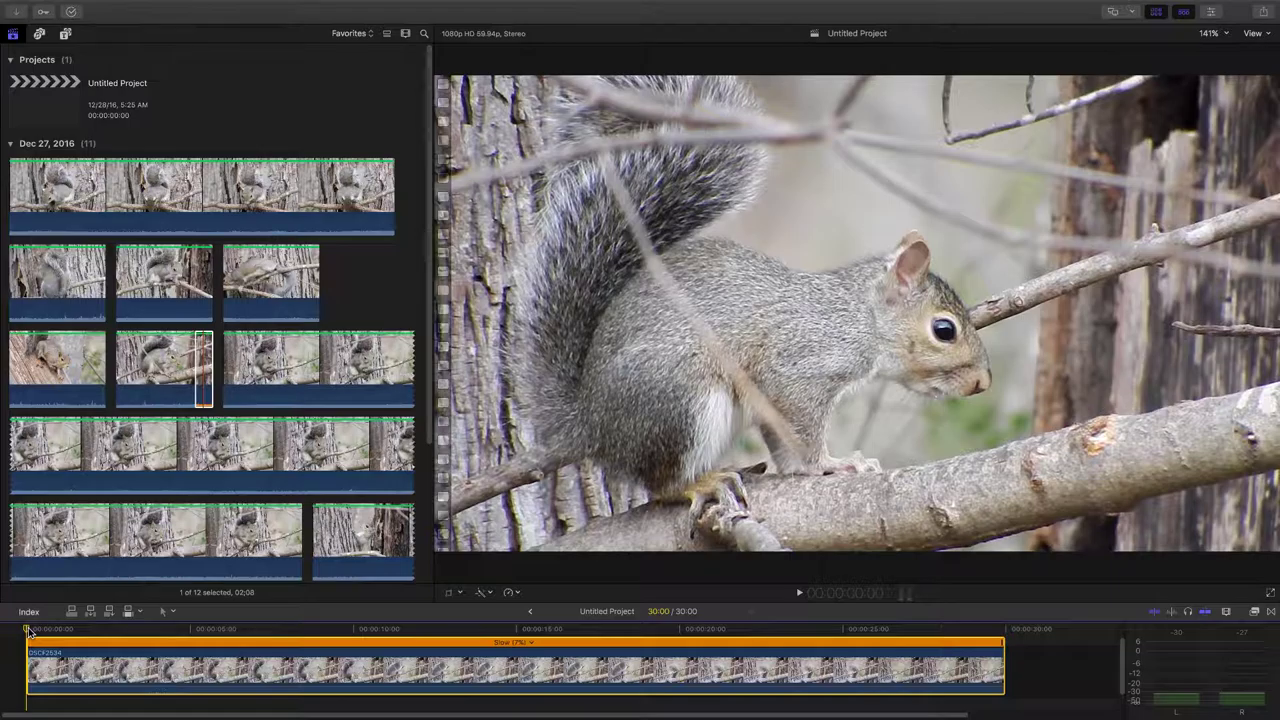
key("space")
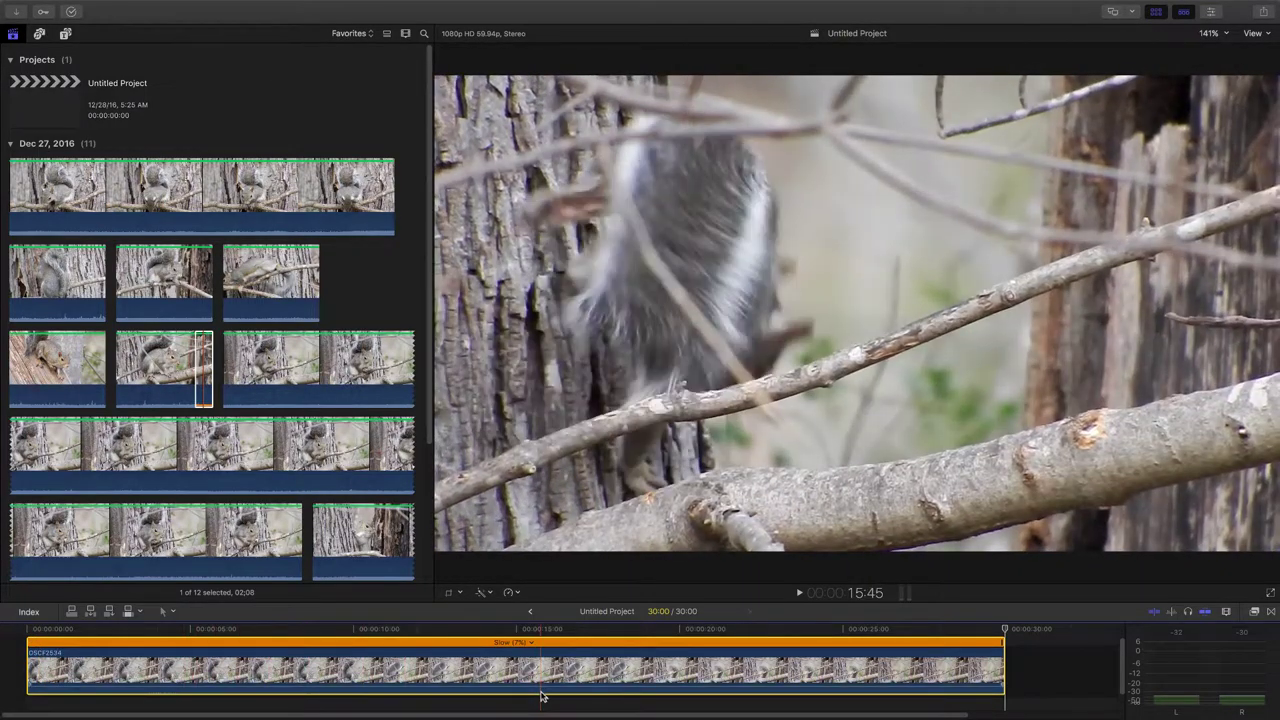
Drag the clip's volume line down to -68 dB, then scrub back to about 11 seconds.
left_click_drag(545, 684, 545, 702)
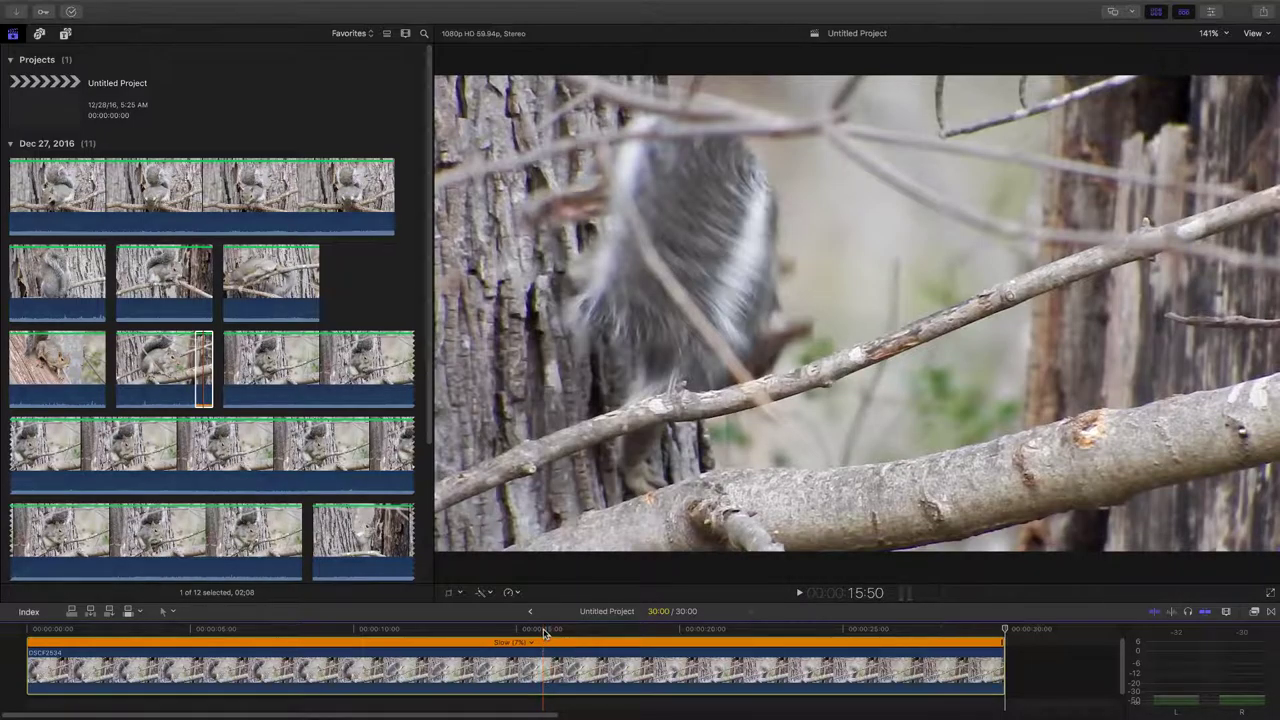
mouse_move(404, 622)
left_mouse_down()
mouse_move(366, 625)
mouse_move(398, 628)
left_mouse_up()
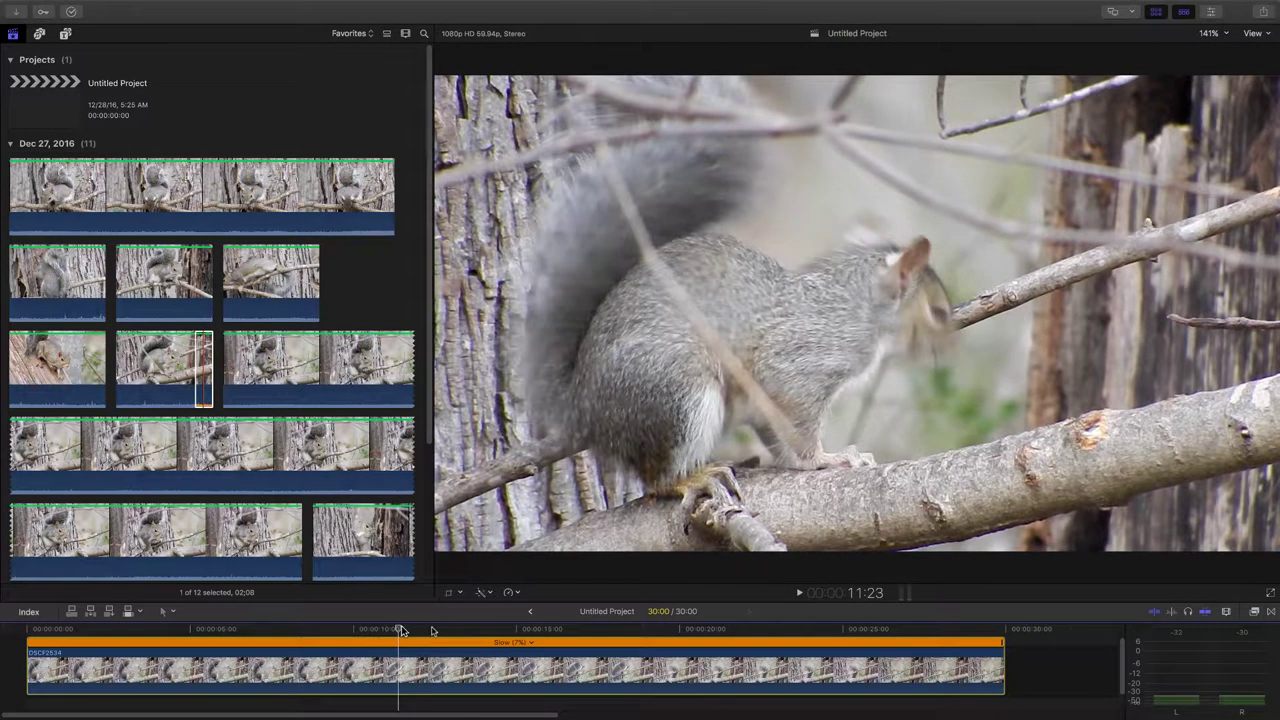
key("space")
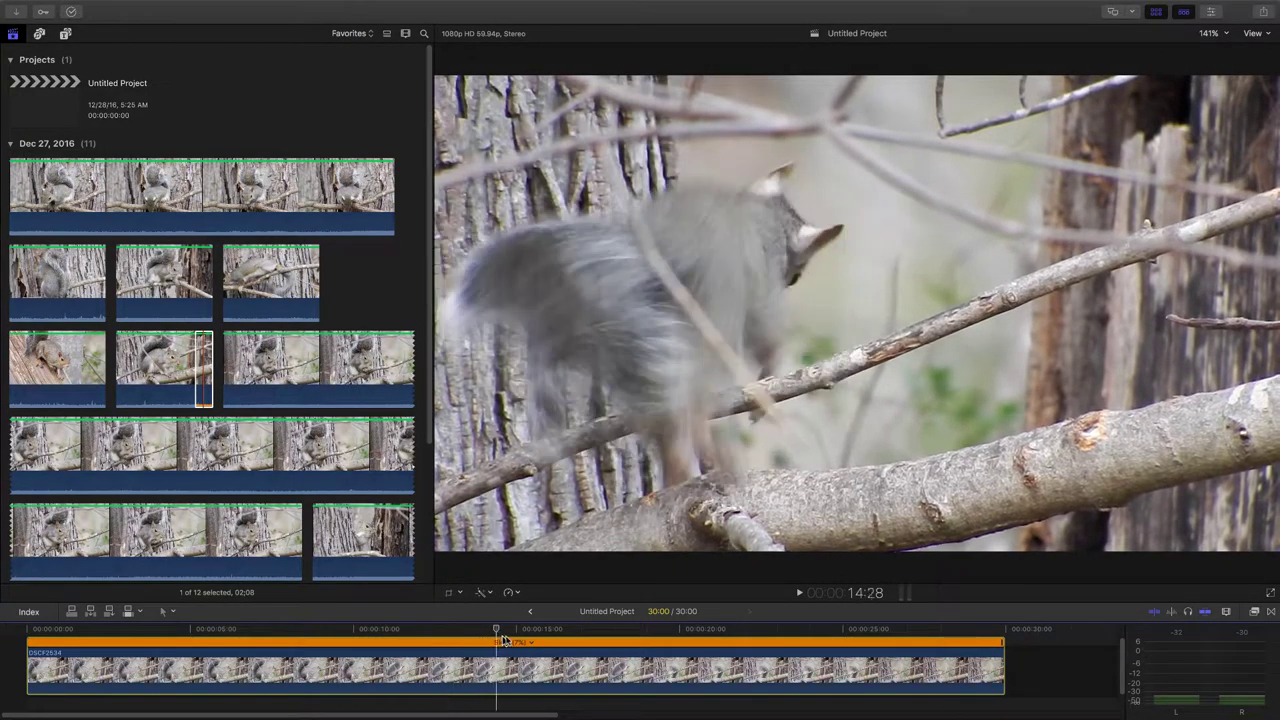
left_click_drag(505, 641, 30, 640)
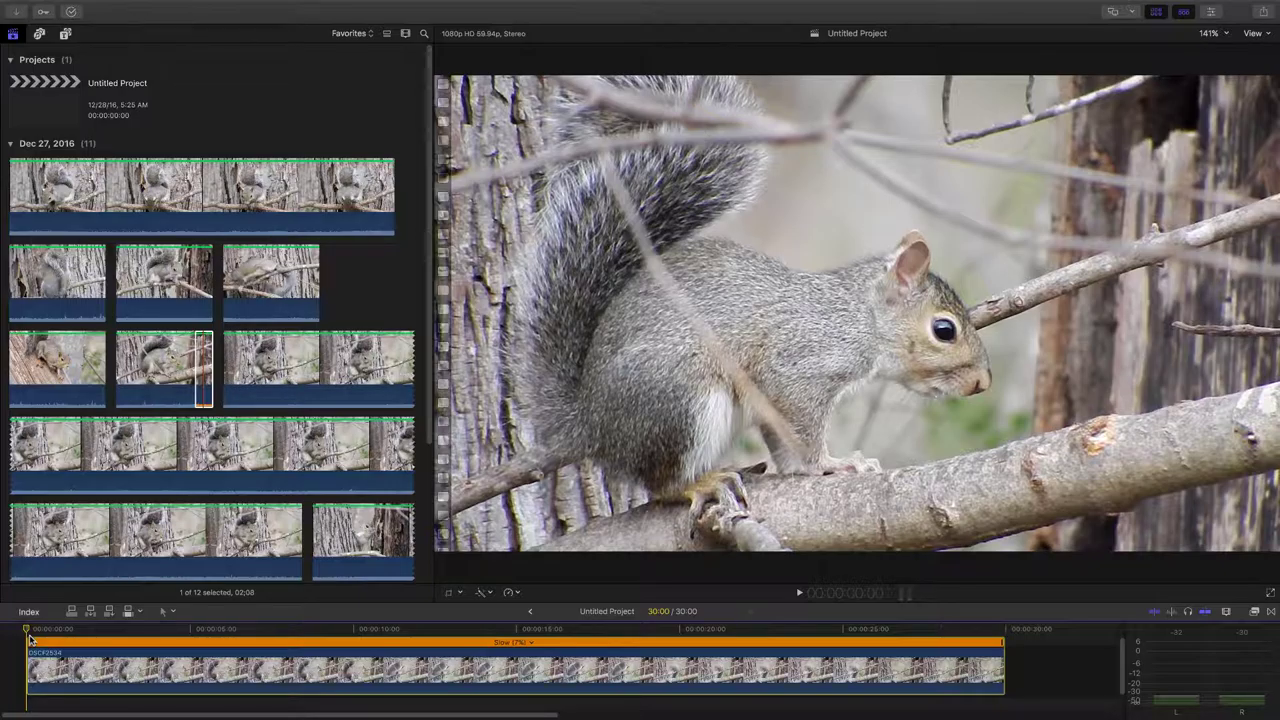
key("space")
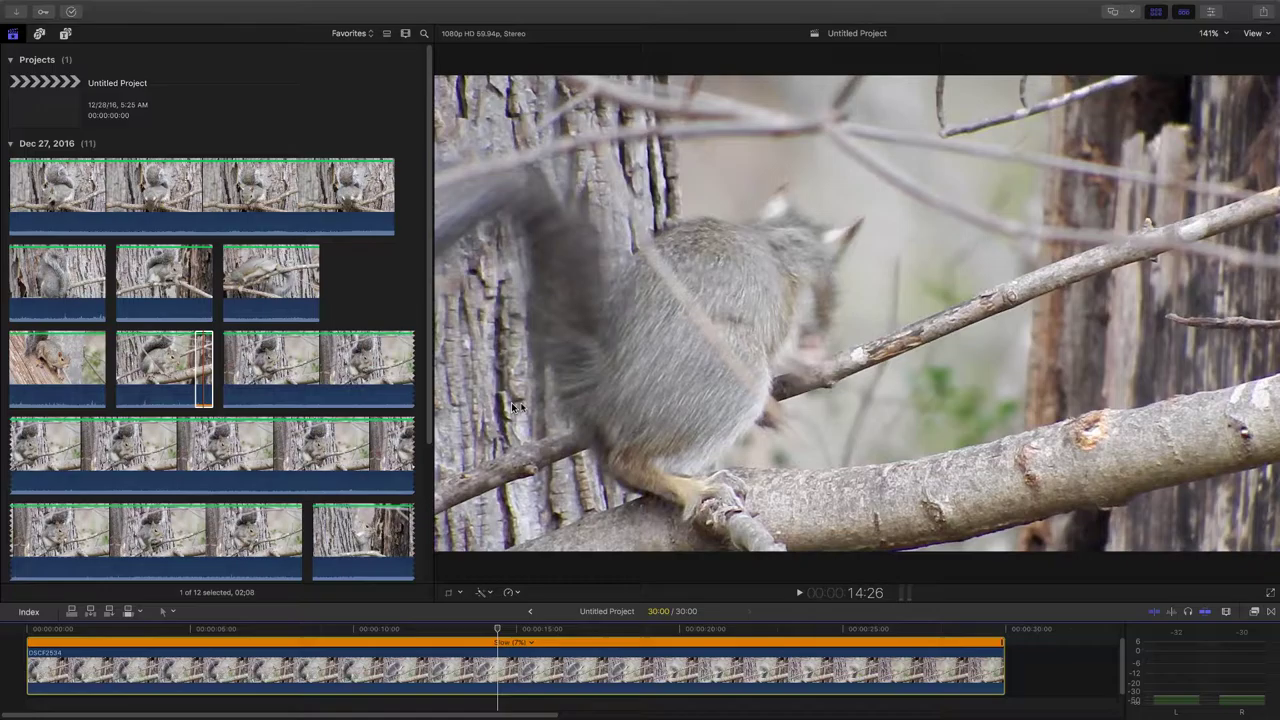
key("l")
key("l")
key("l")
key("l")
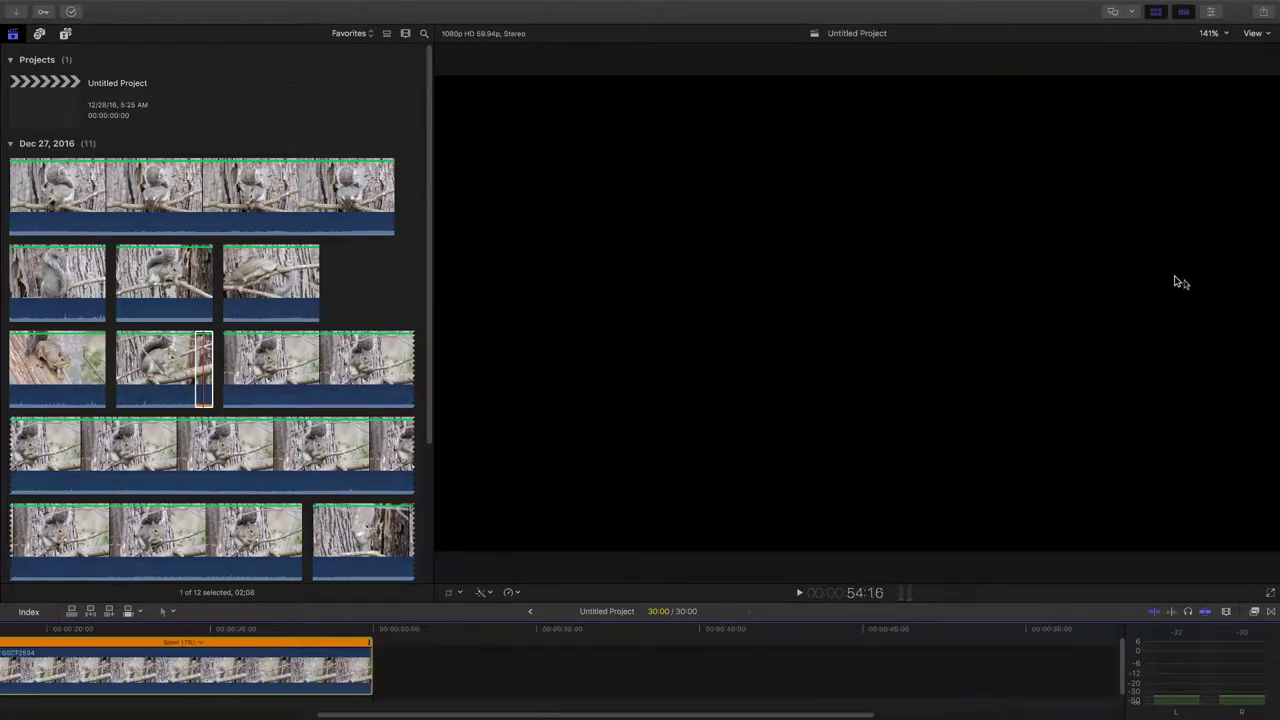
Show the squirrel clip's Video tab in the Inspector with the playhead around 9 seconds.
left_click(1212, 12)
left_click(1212, 12)
left_click(1212, 12)
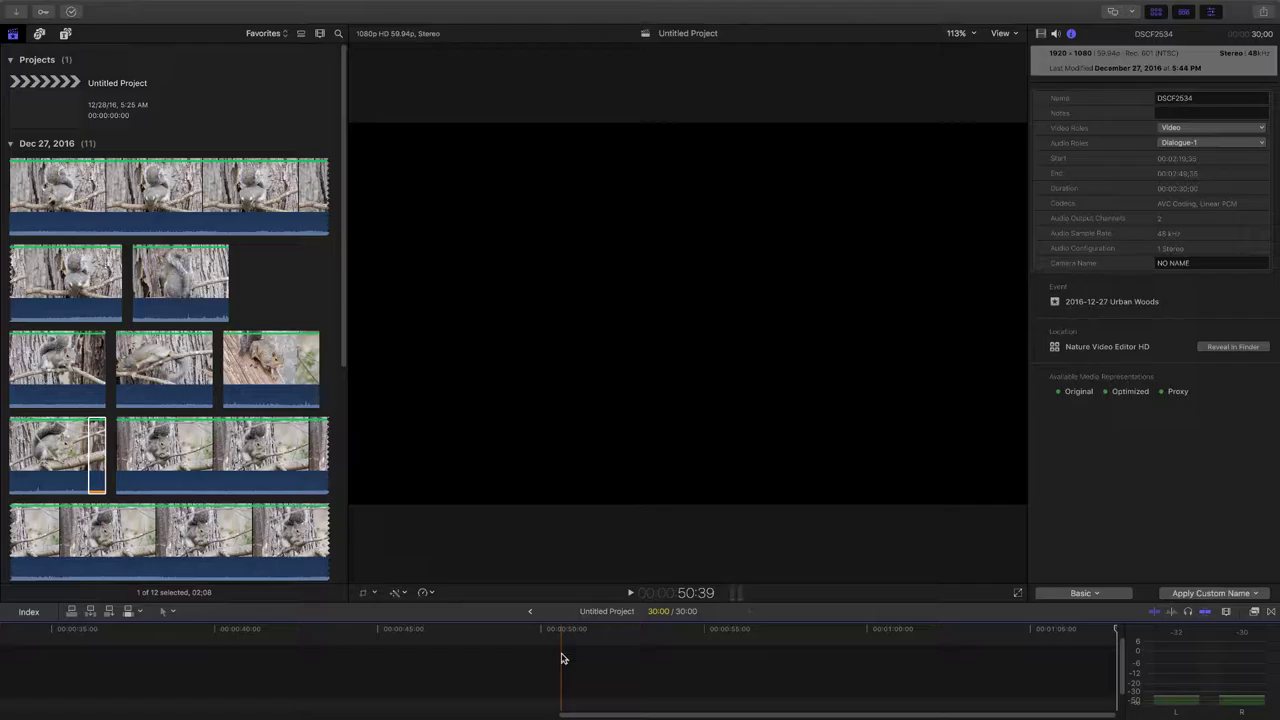
key("e")
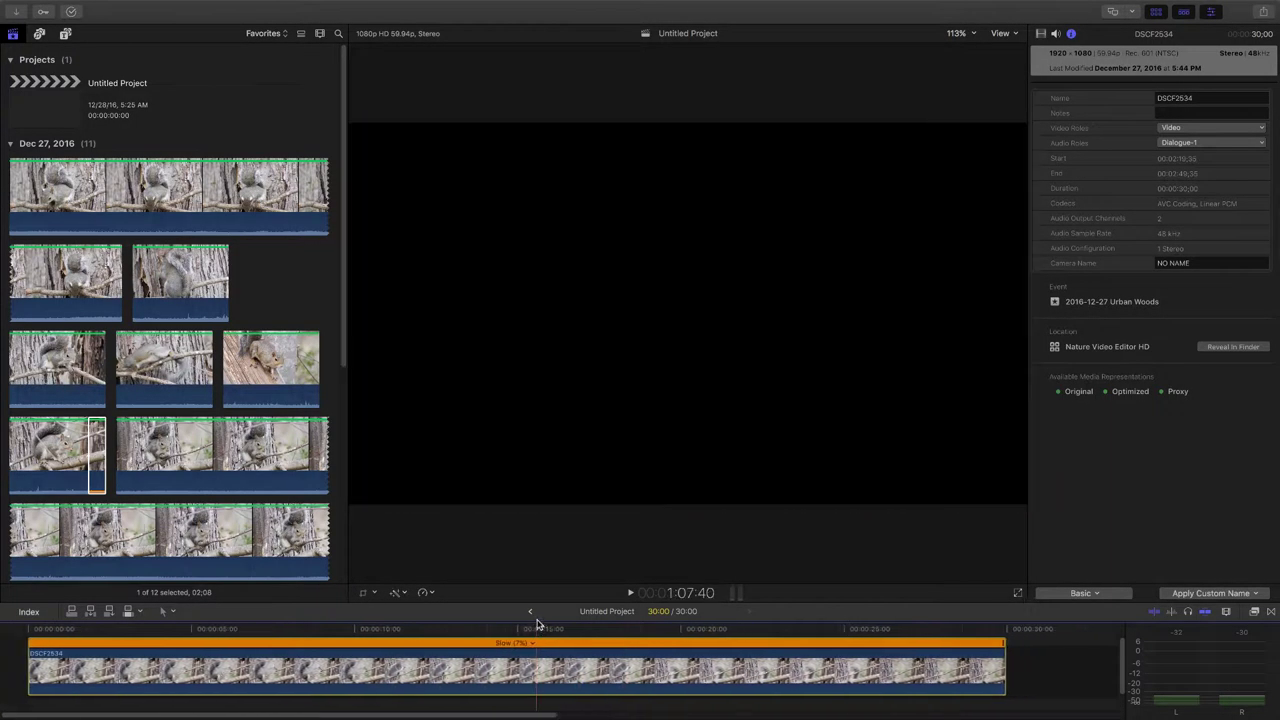
left_click(540, 633)
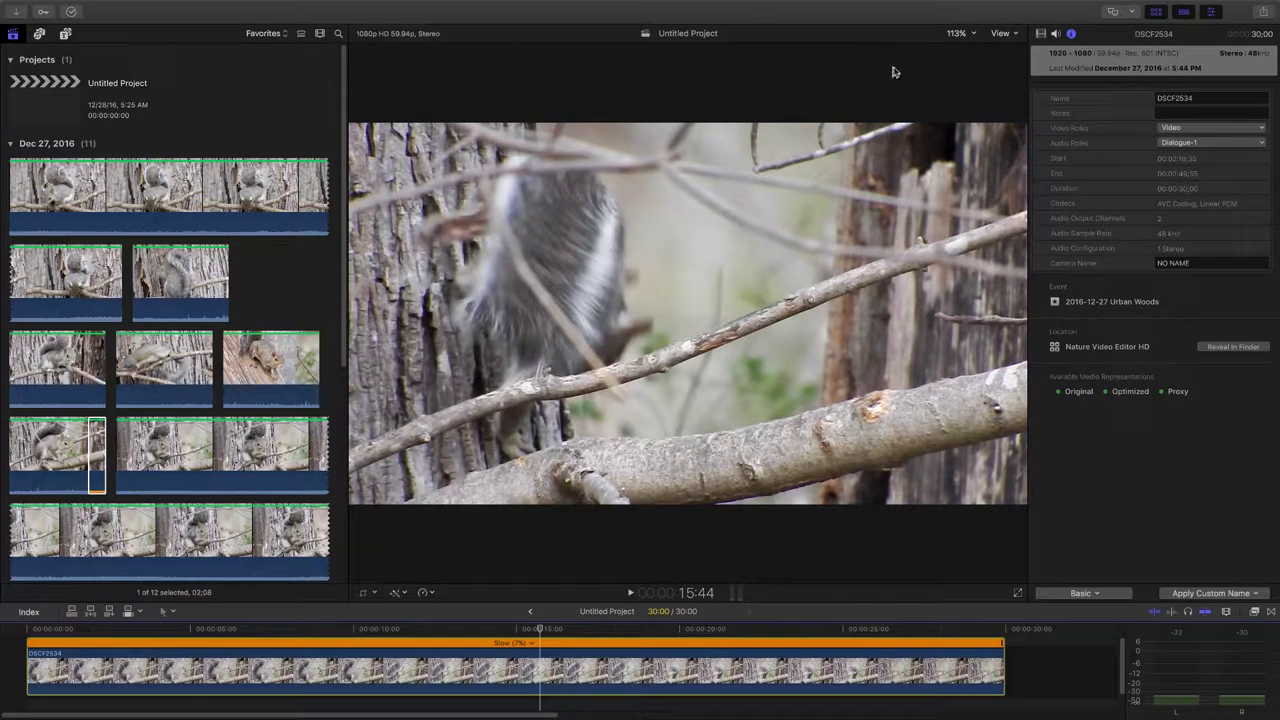
left_click(1041, 34)
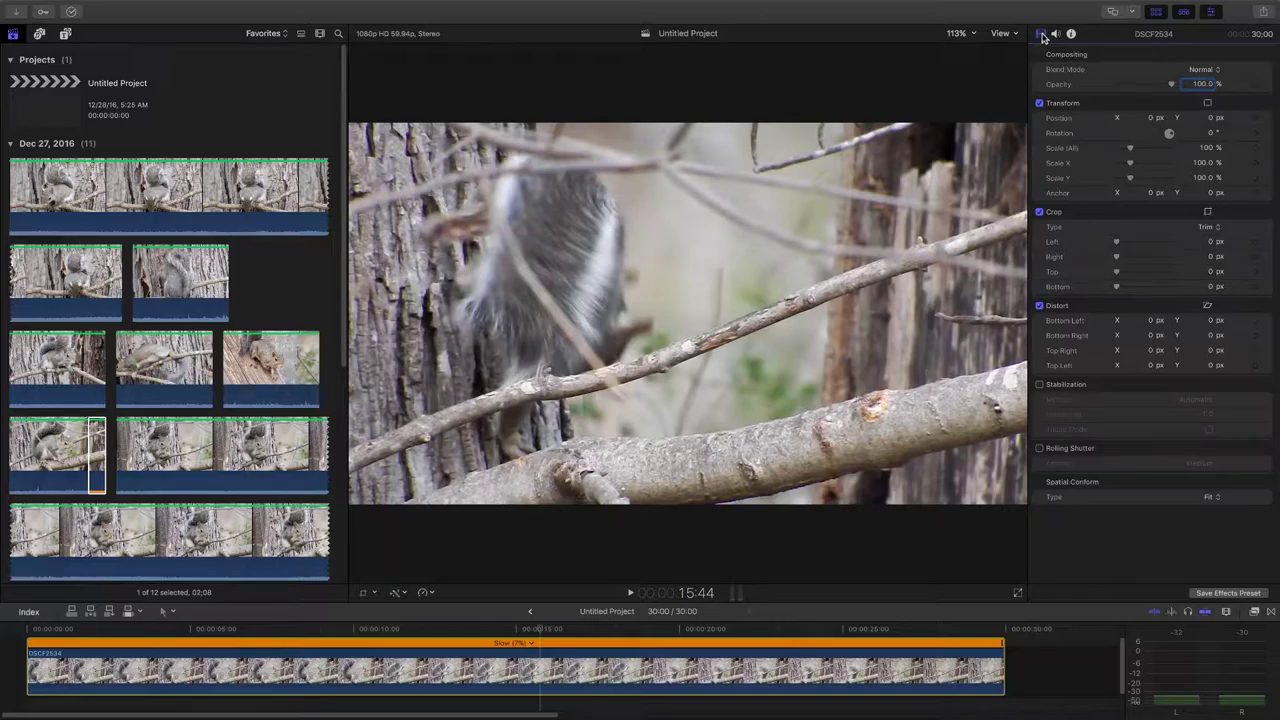
left_click(540, 630)
left_click_drag(540, 630, 346, 622)
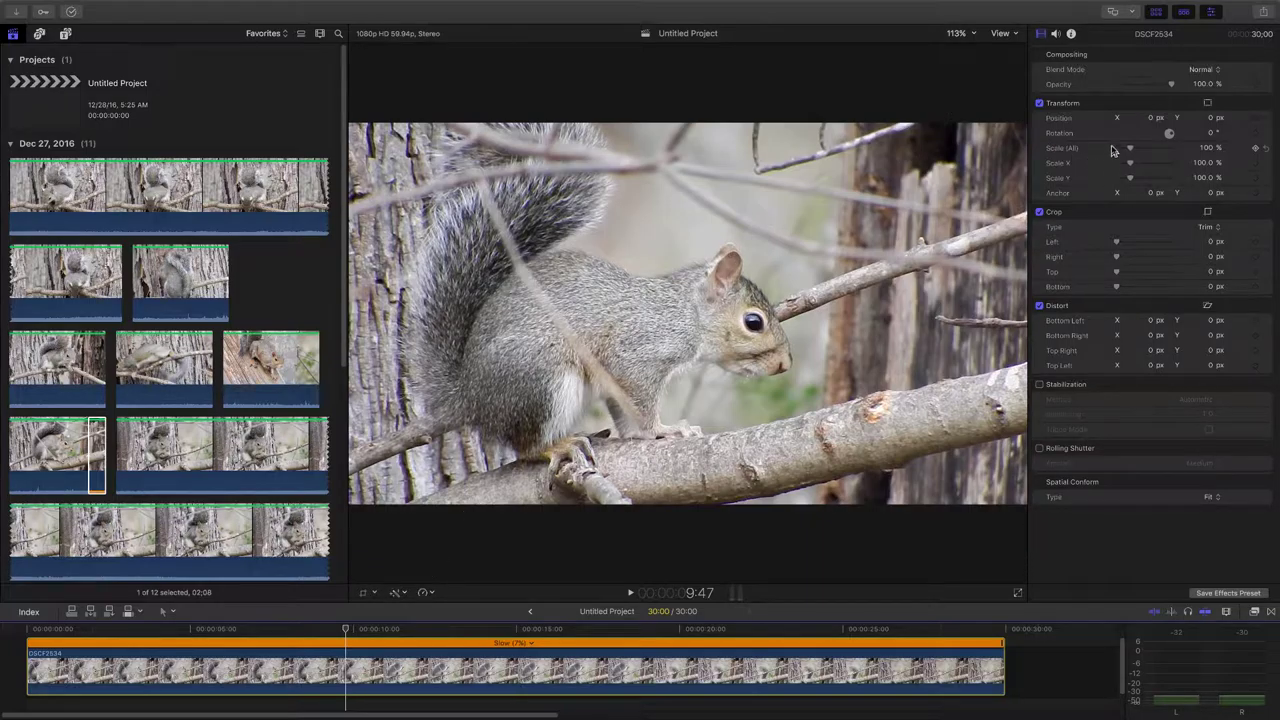
Open the viewer's crop controls and switch the crop type to Ken Burns.
left_click(1208, 213)
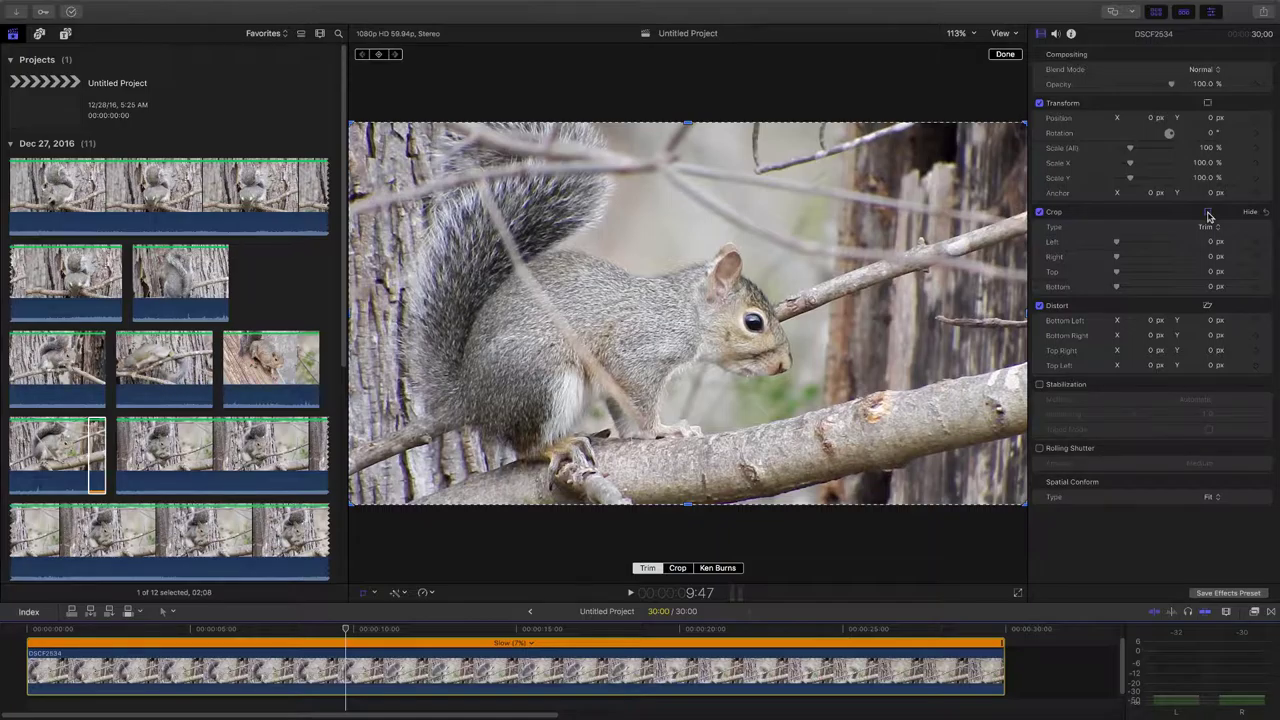
left_click(712, 568)
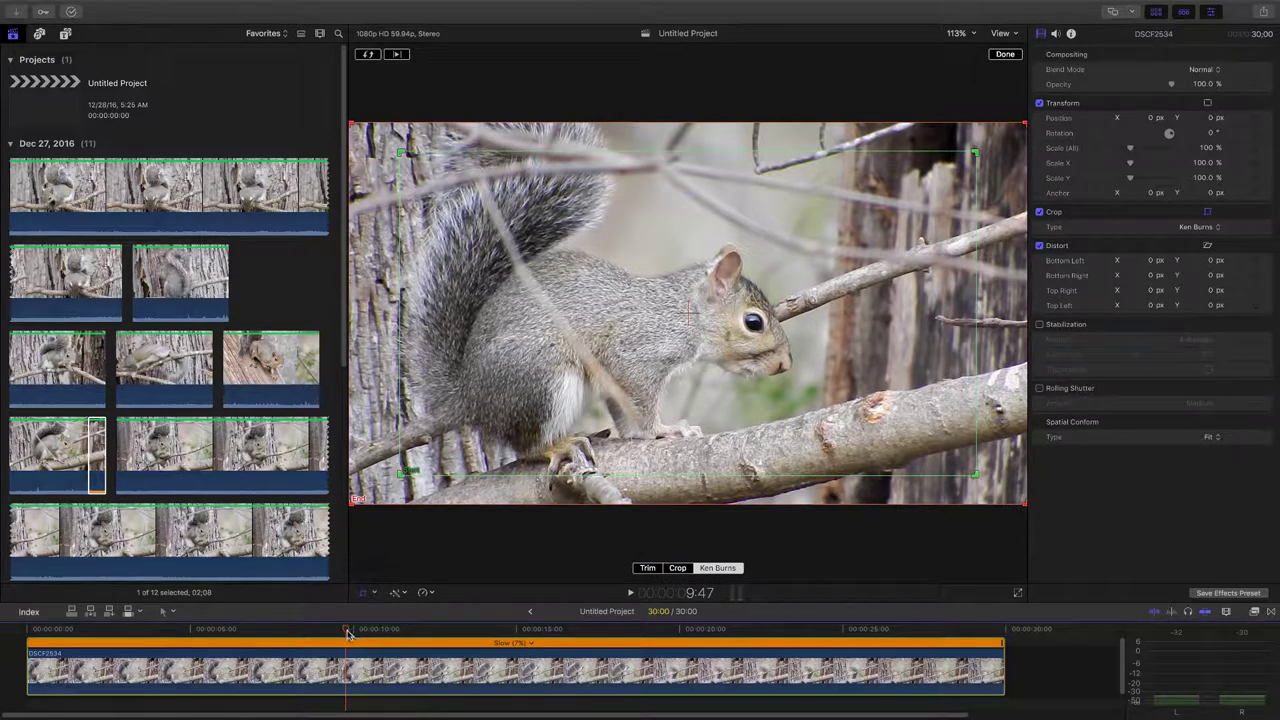
Shift the green Start rectangle left and tighten it around the squirrel to about 115%.
mouse_move(347, 633)
left_mouse_down()
mouse_move(448, 645)
mouse_move(352, 636)
left_mouse_up()
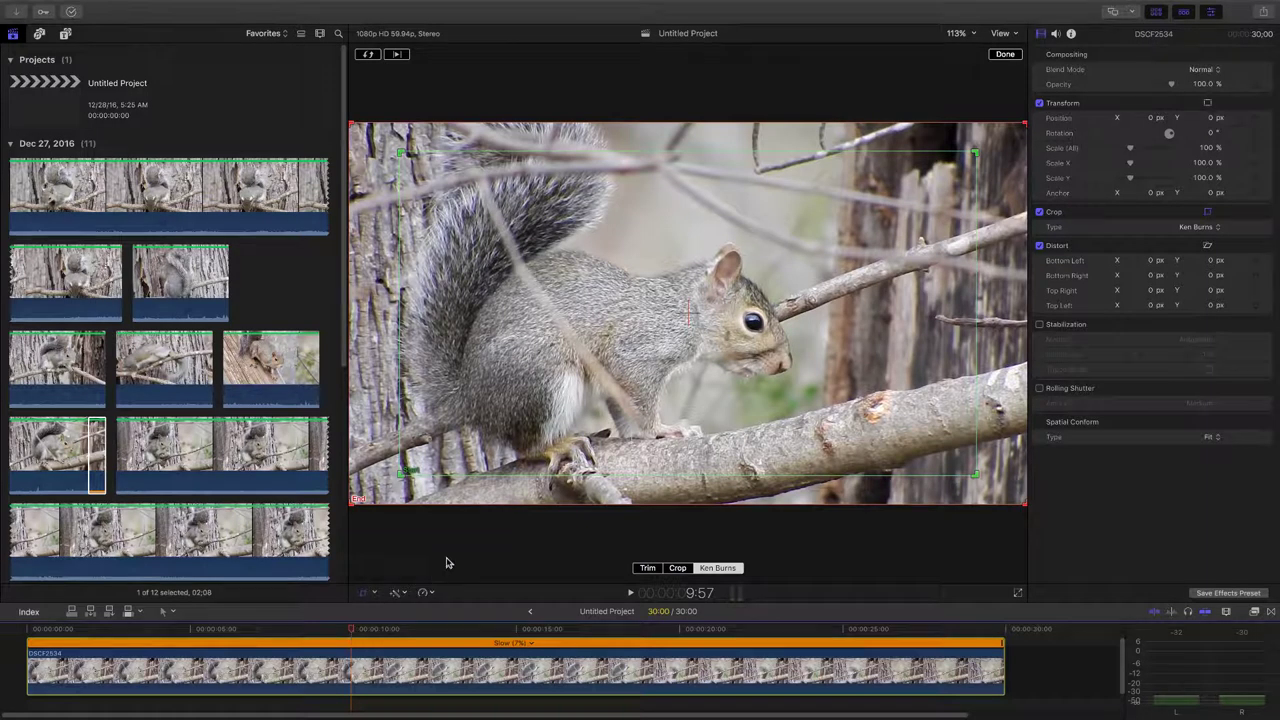
left_click_drag(755, 360, 759, 358)
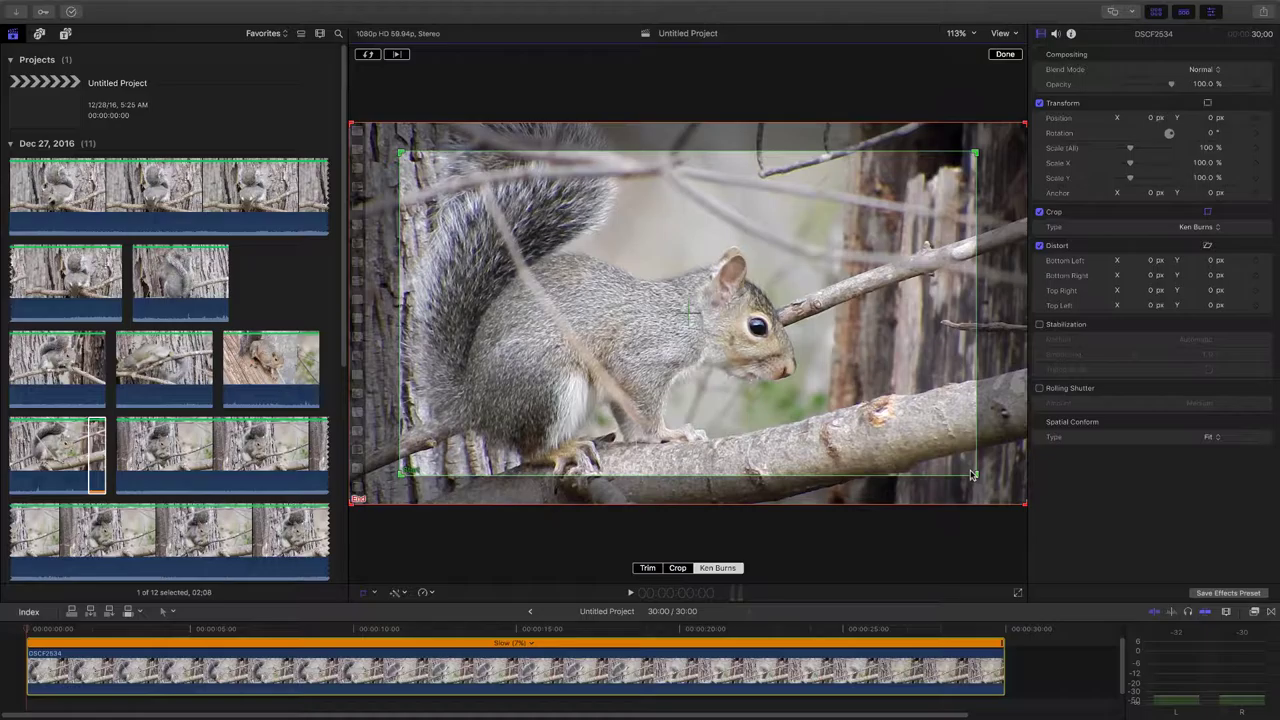
left_click_drag(859, 384, 812, 396)
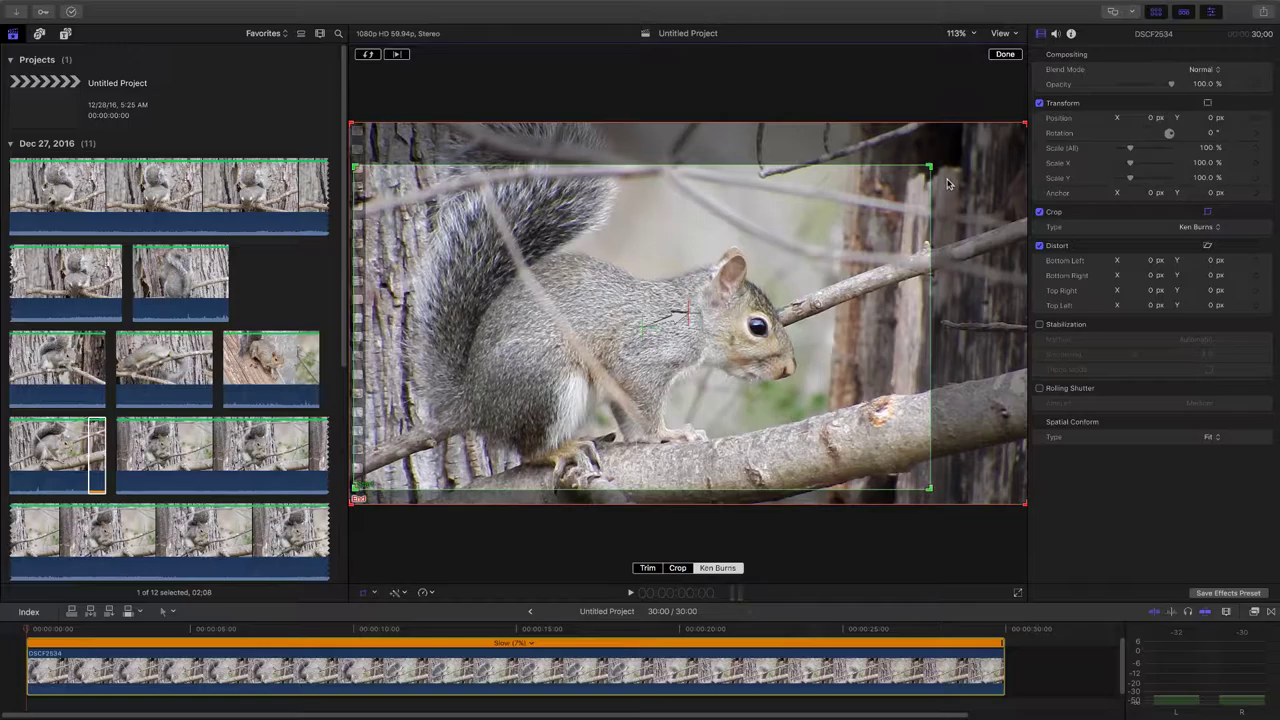
left_click_drag(928, 166, 942, 157)
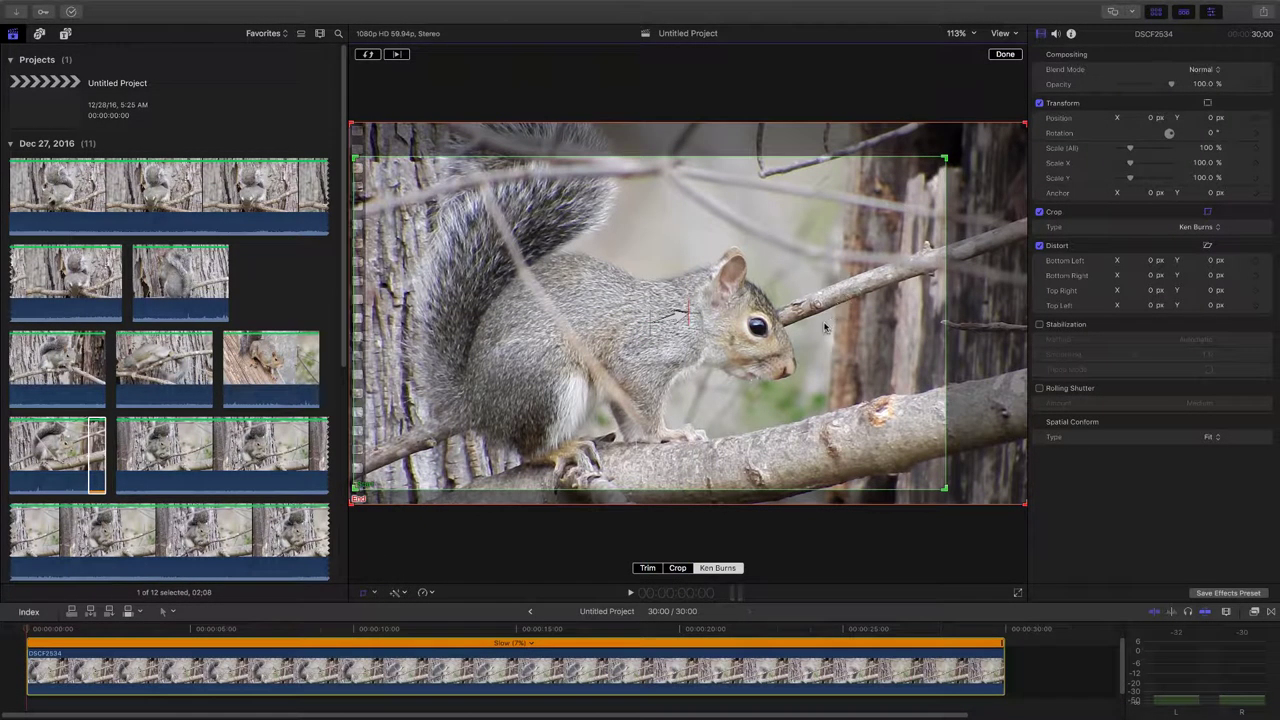
left_click_drag(828, 329, 822, 336)
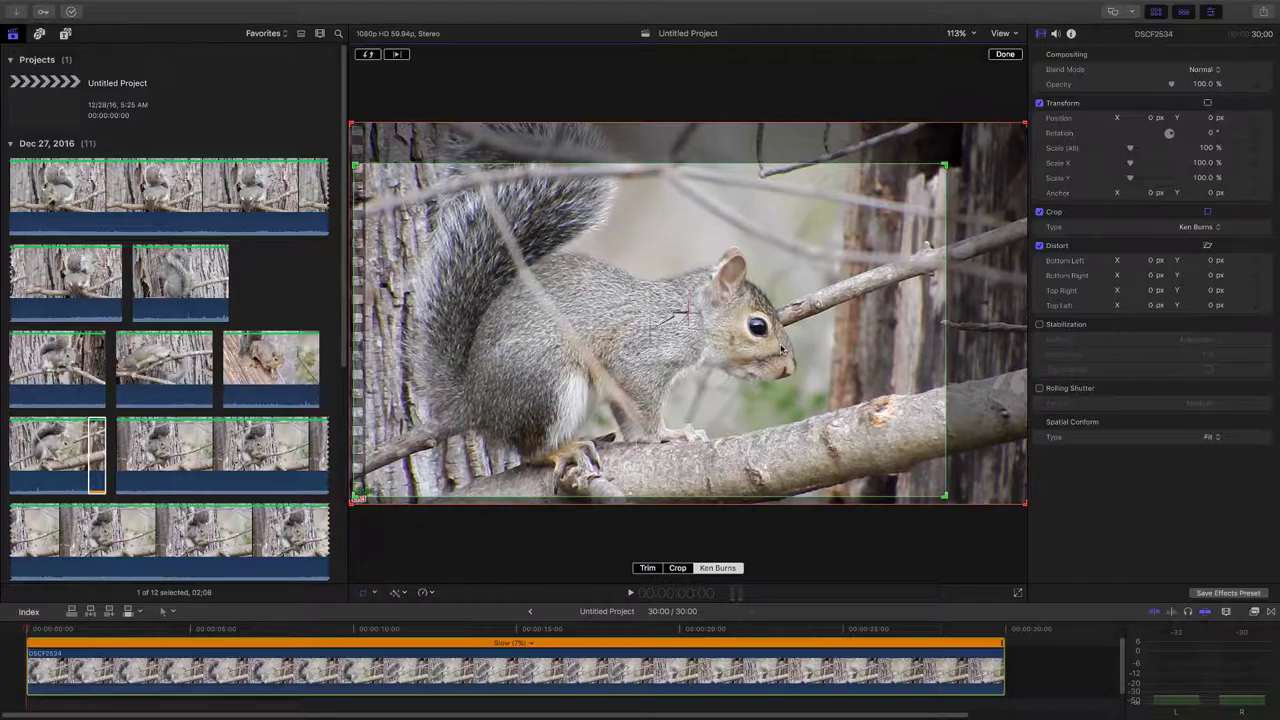
left_click_drag(768, 350, 756, 349)
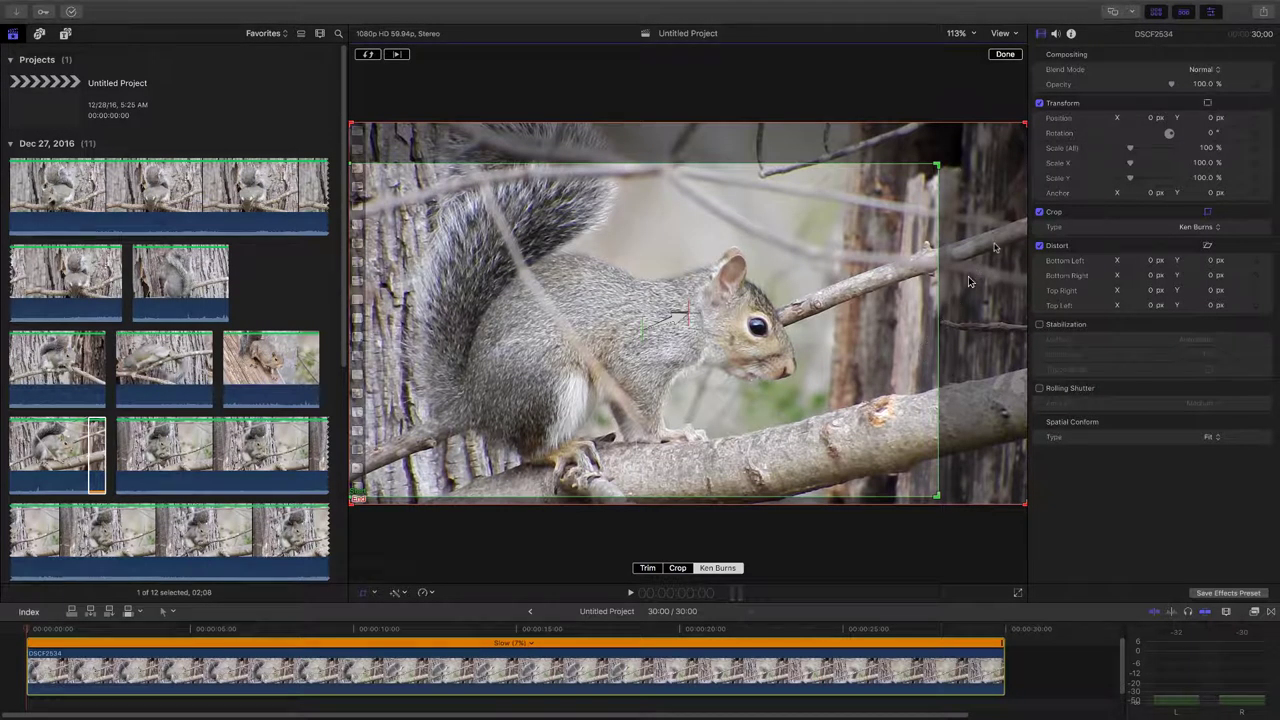
Shrink the red End rectangle over the tail at 23:39, finish with Done, and return to the start.
left_click_drag(1027, 122, 904, 192)
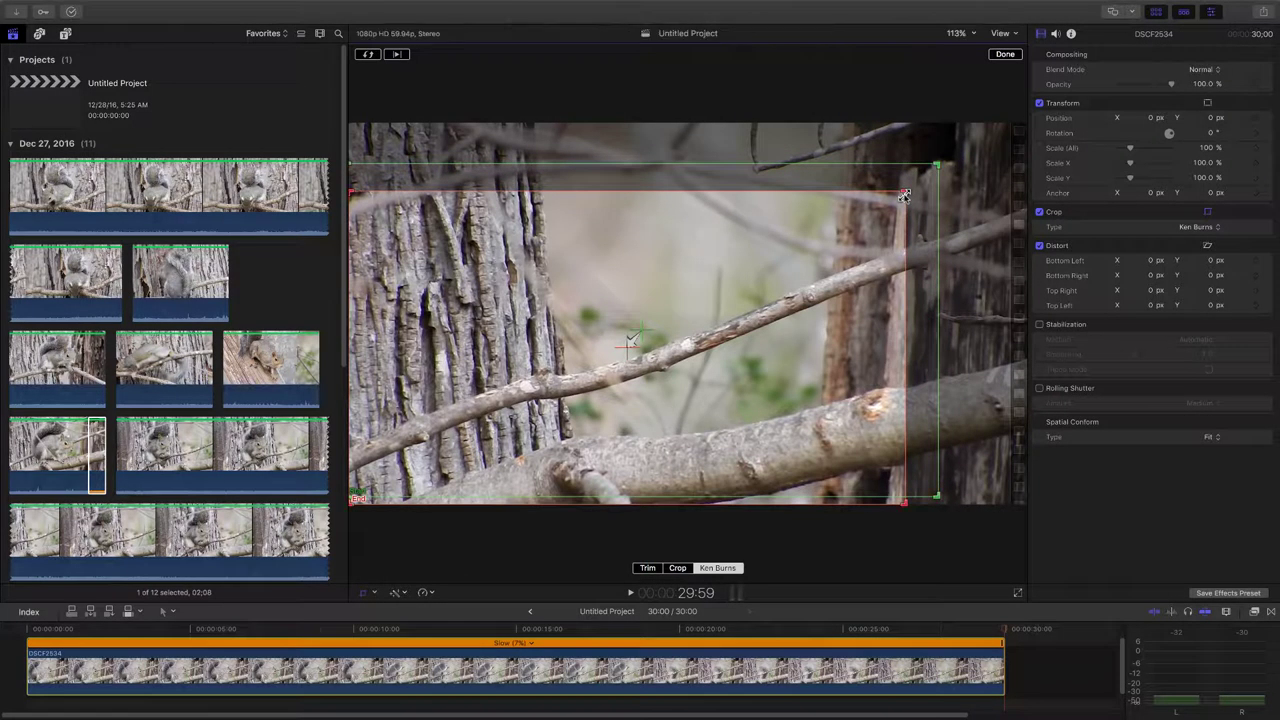
left_click(800, 622)
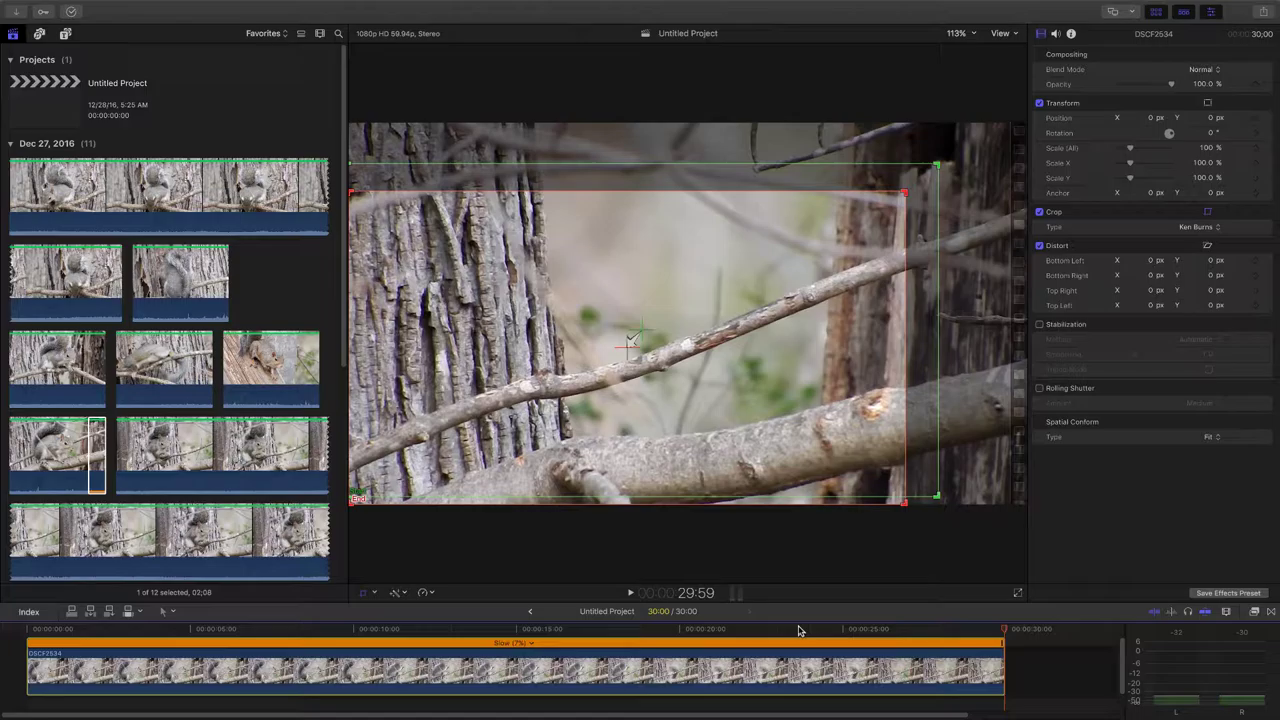
left_click(799, 629)
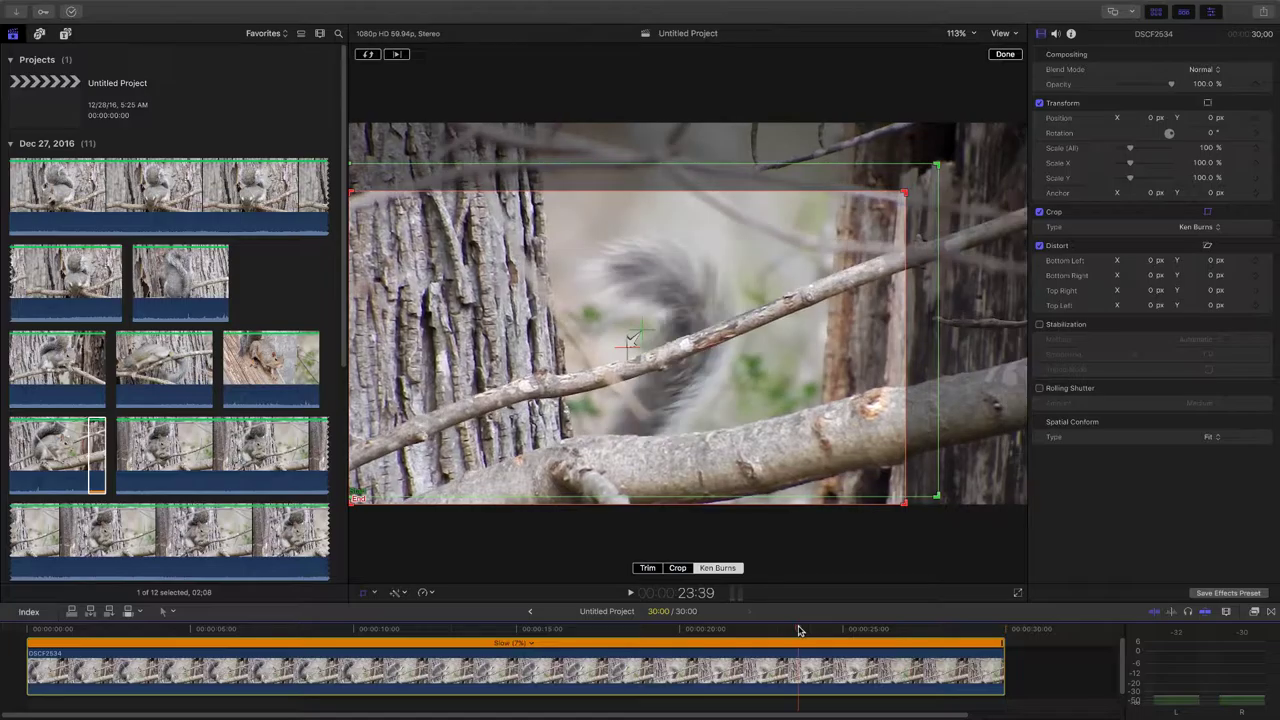
left_click(905, 191)
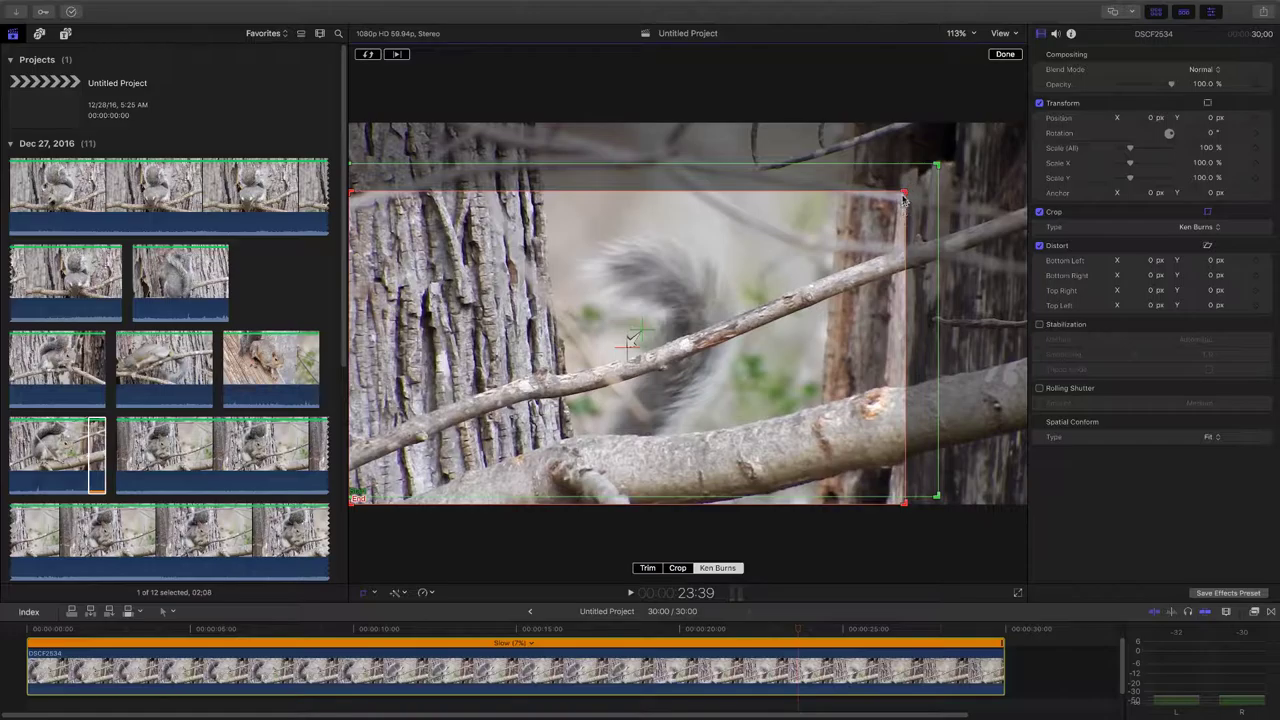
left_click_drag(902, 194, 881, 206)
left_click_drag(594, 369, 646, 373)
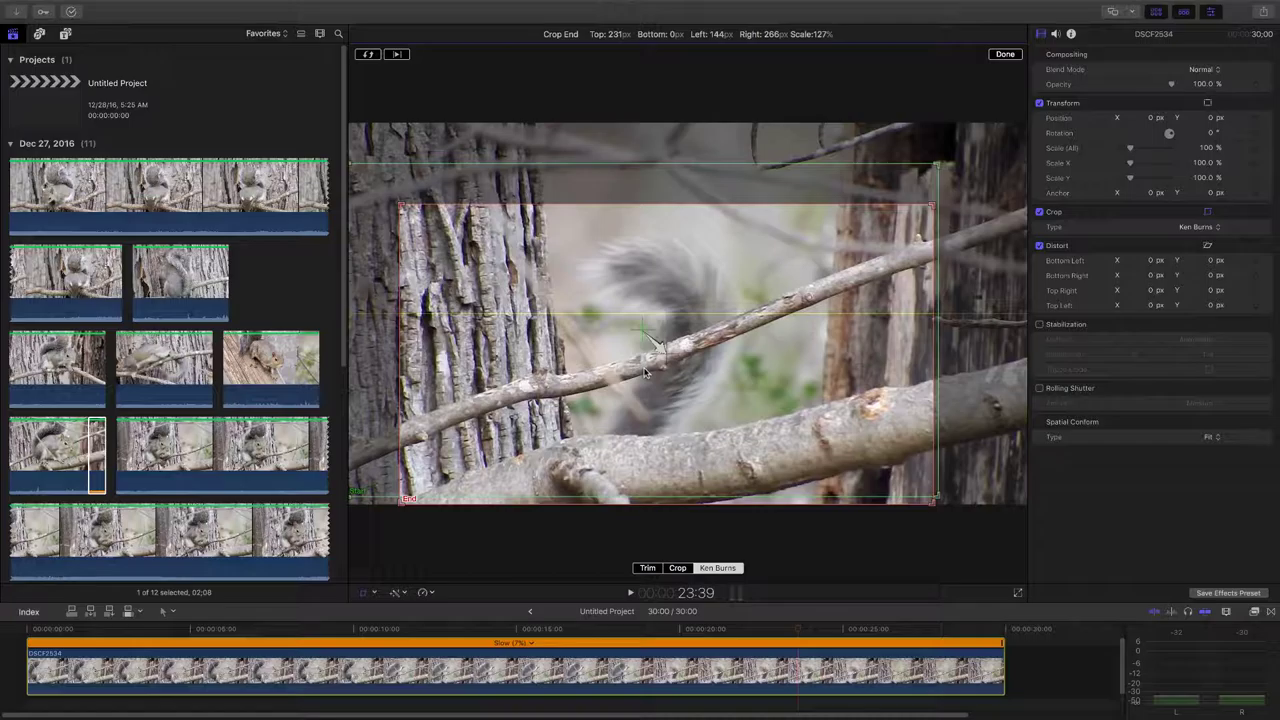
left_click_drag(646, 373, 641, 374)
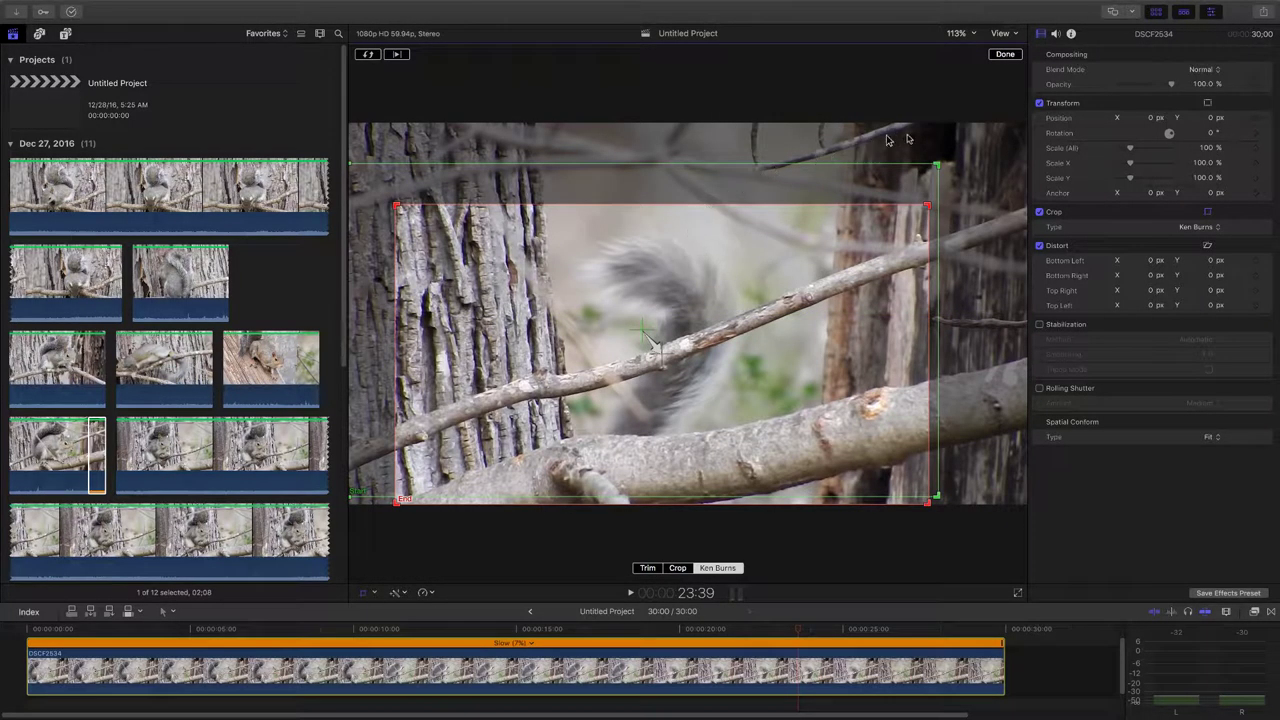
left_click(1006, 56)
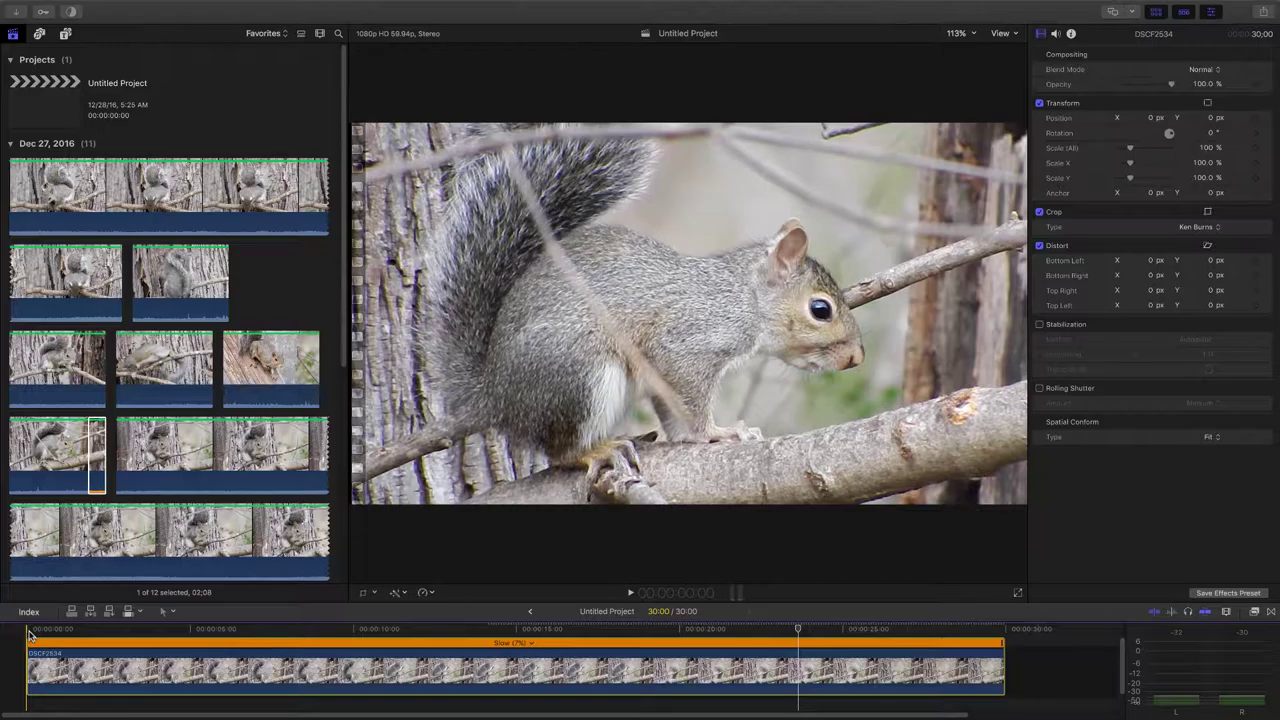
left_click(30, 629)
key("space")
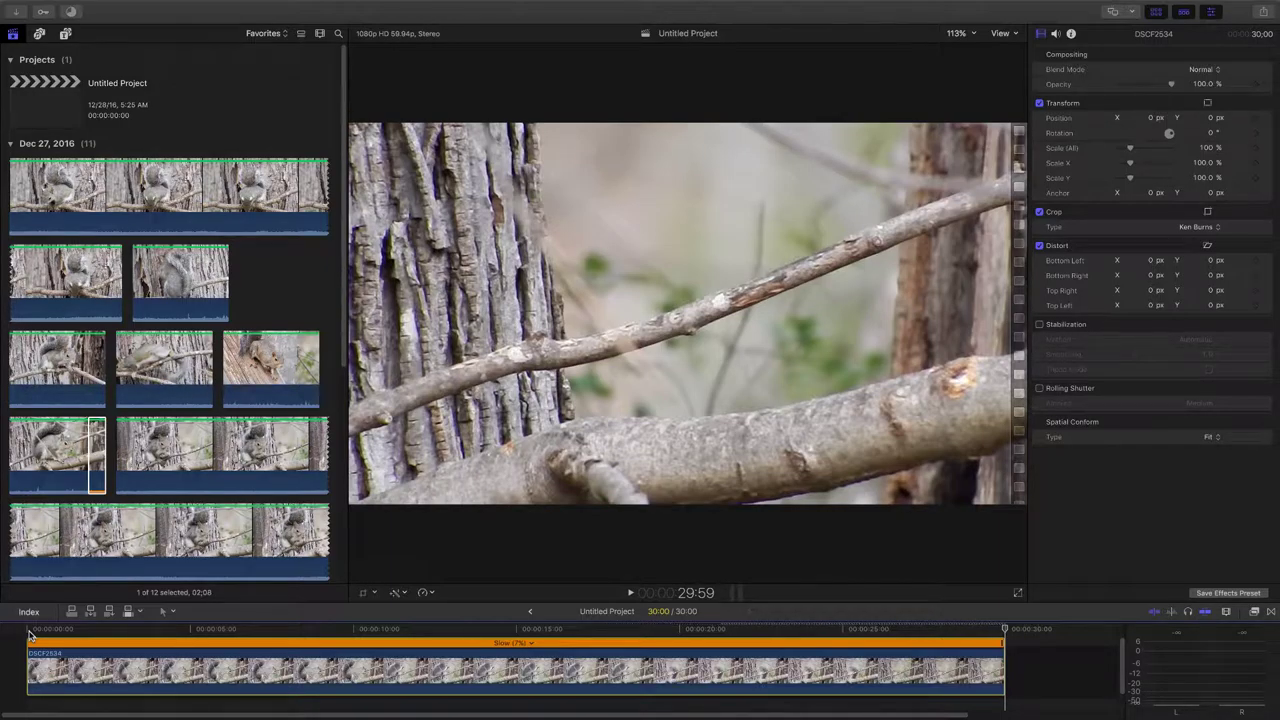
left_click(29, 634)
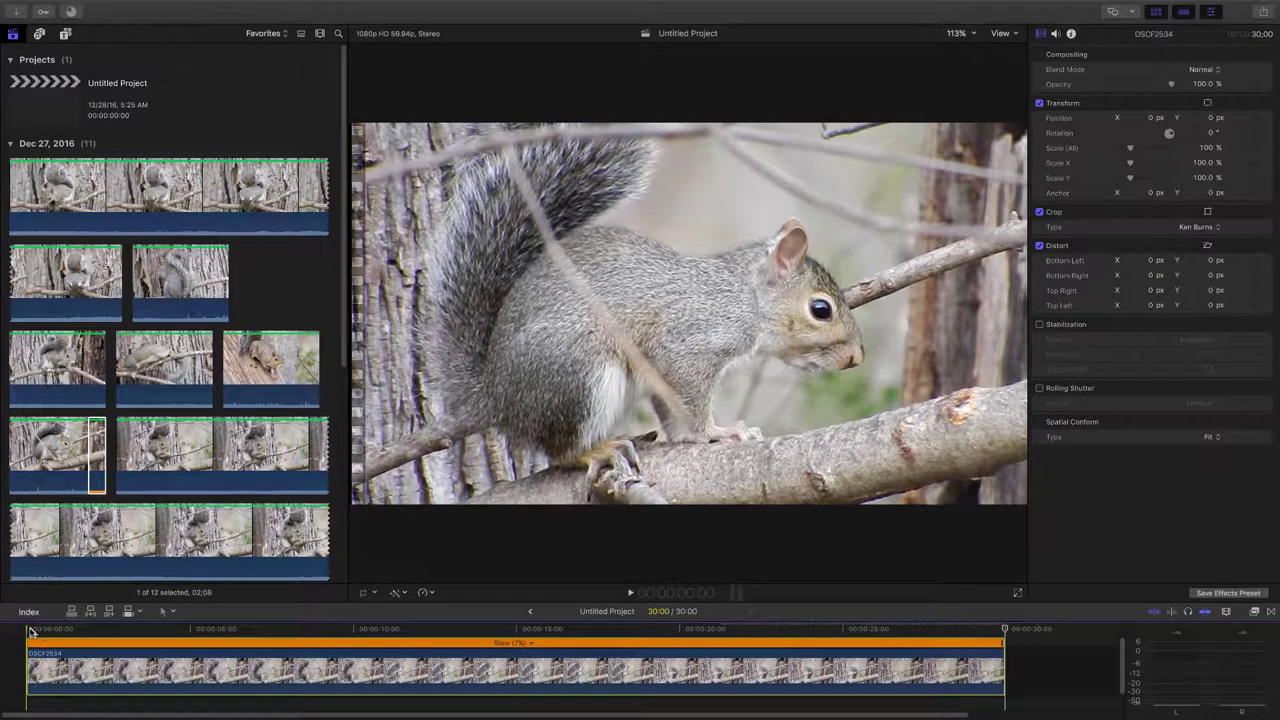
key("space")
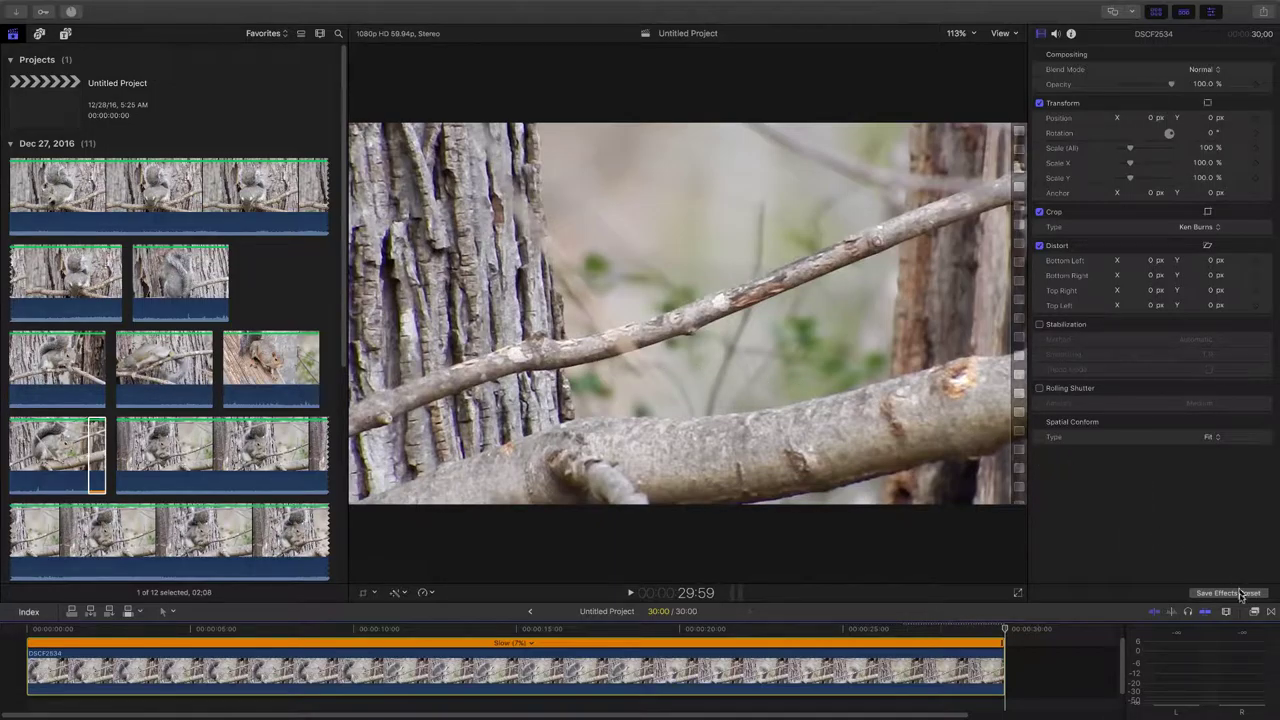
Drag a Cross Dissolve from the Transitions browser onto the squirrel clip's end and play it back.
left_click(1271, 613)
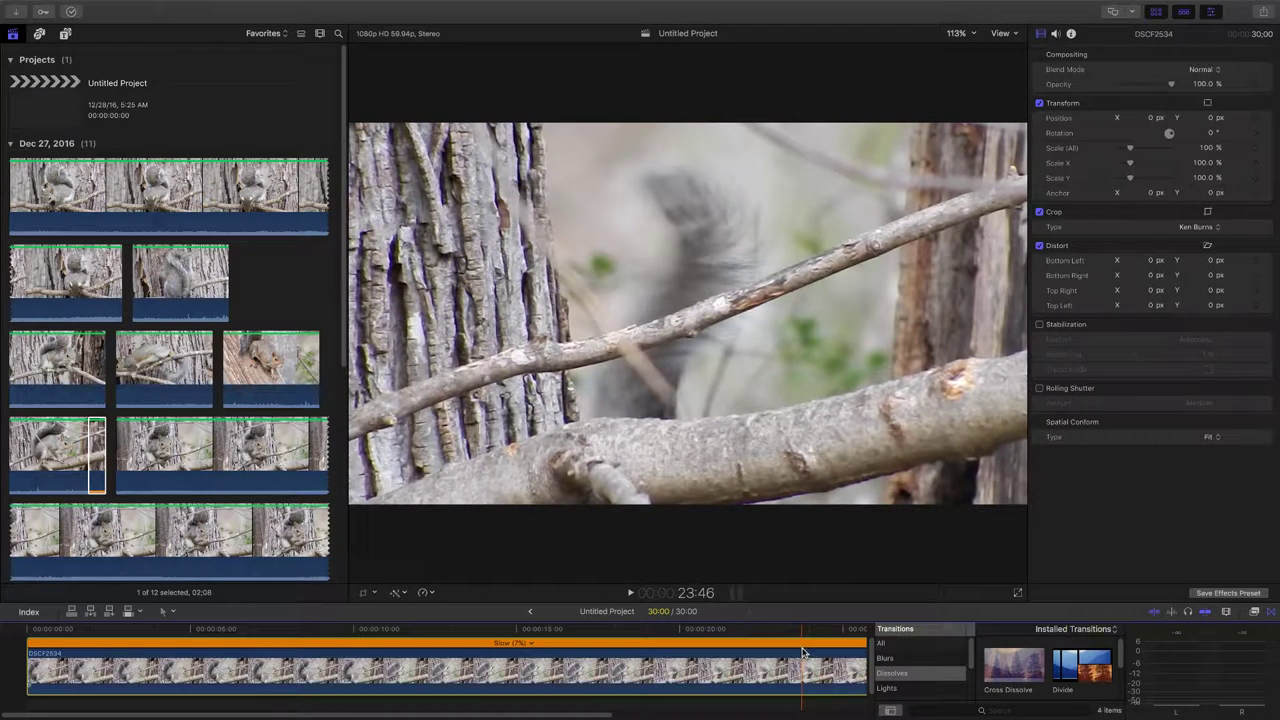
key("super+minus")
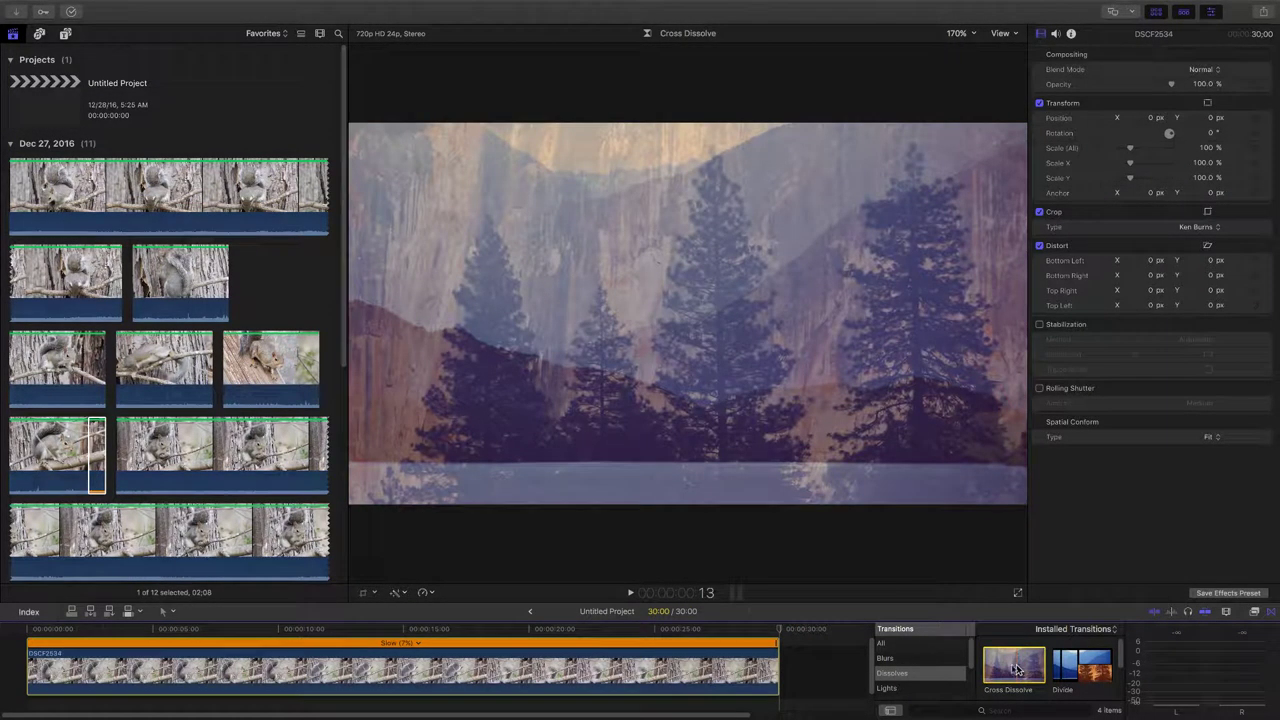
left_click_drag(1013, 668, 713, 657)
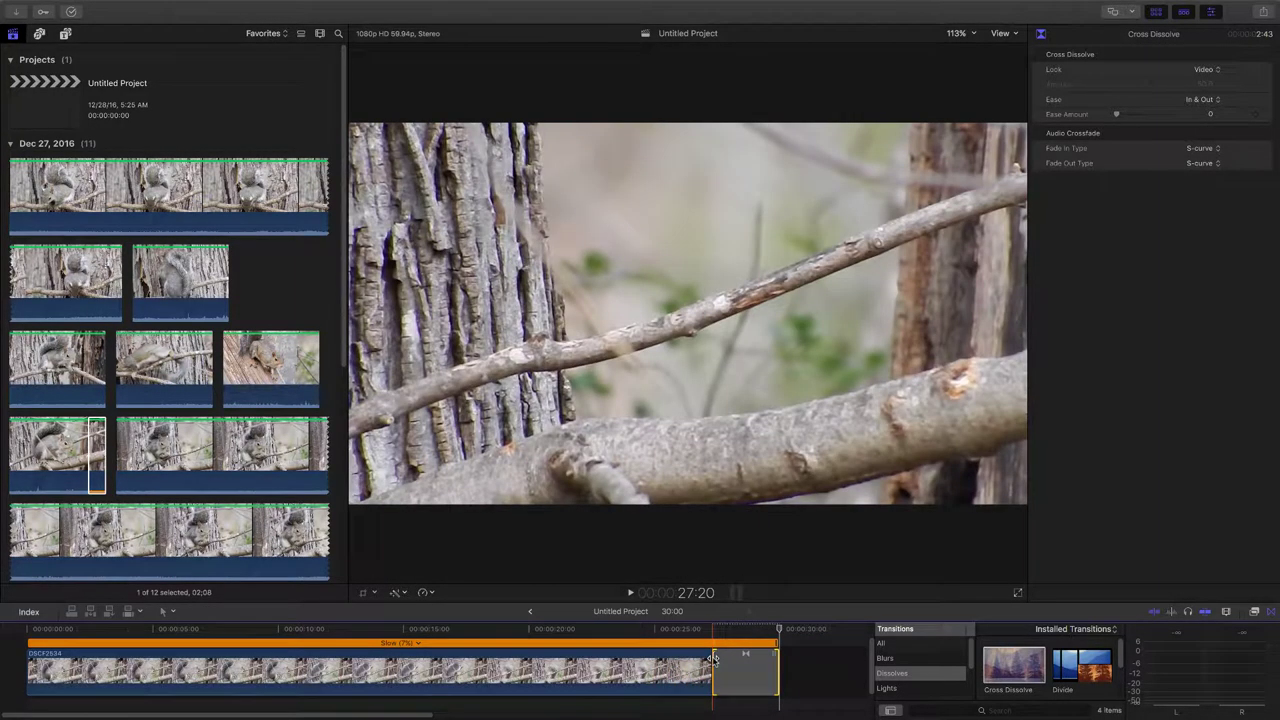
key("space")
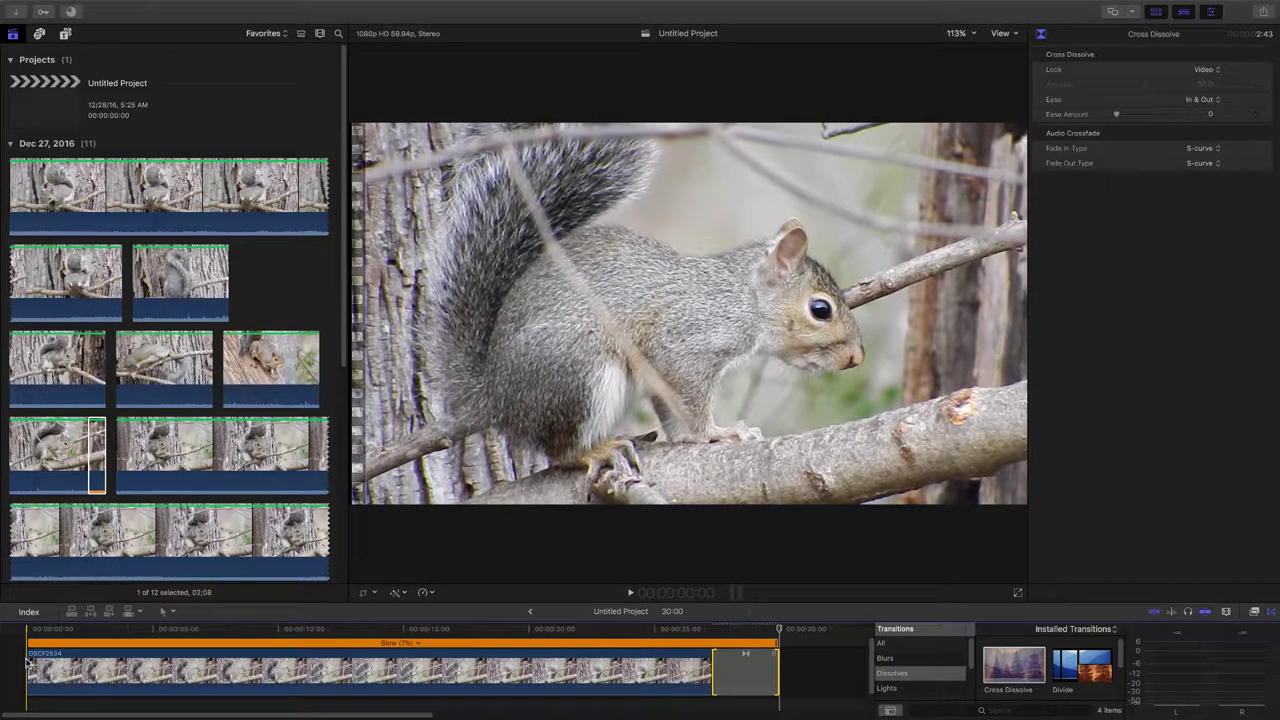
key("space")
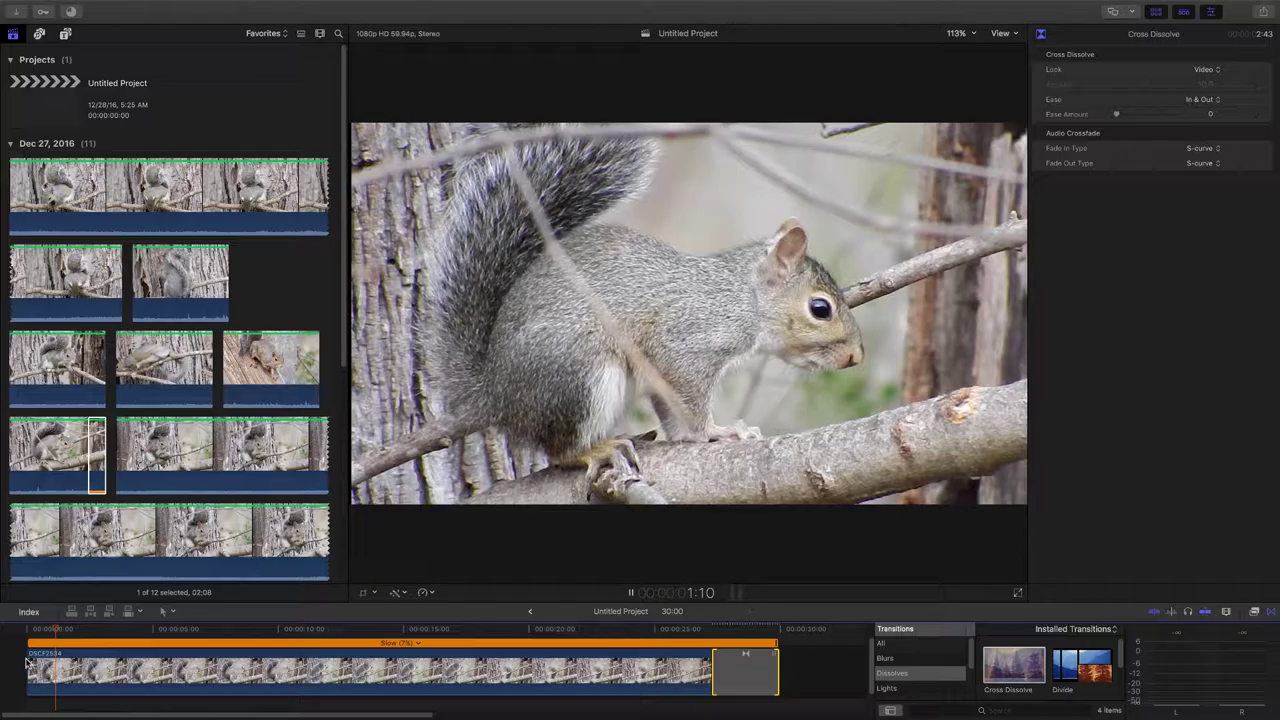